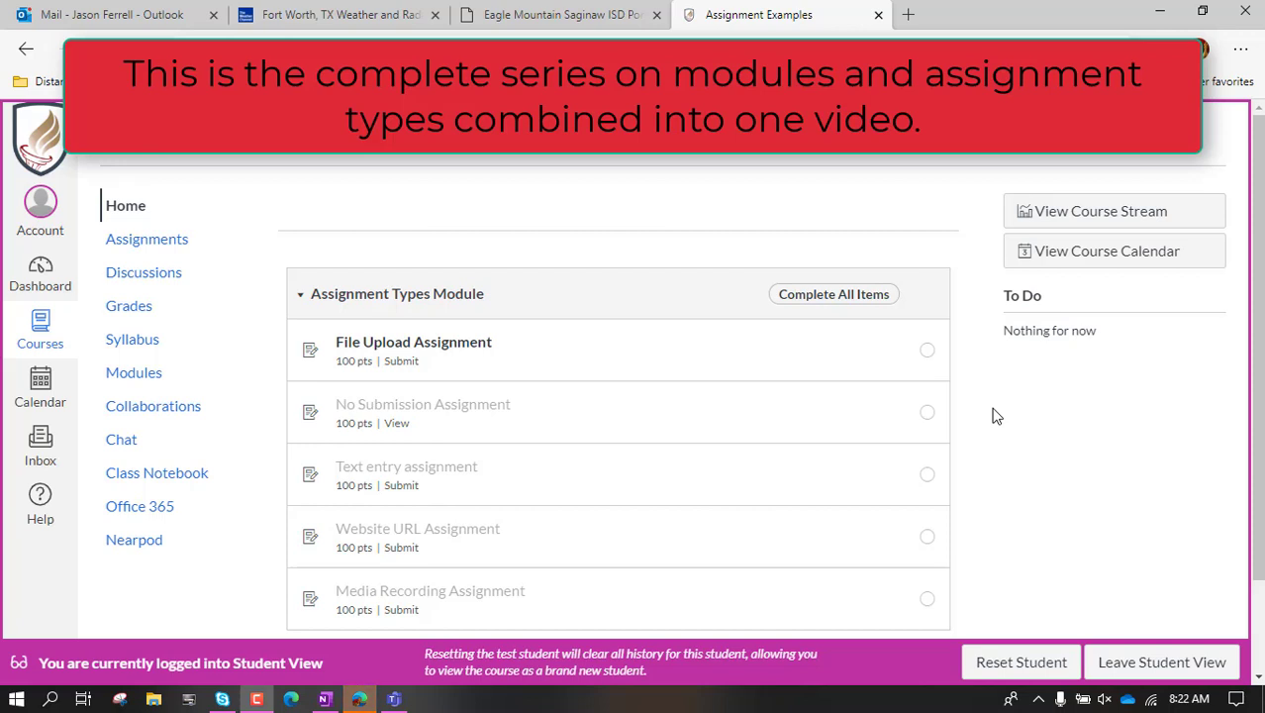
Review the assignments listed in the Assignment Types Module
scroll(996, 416, down, 2)
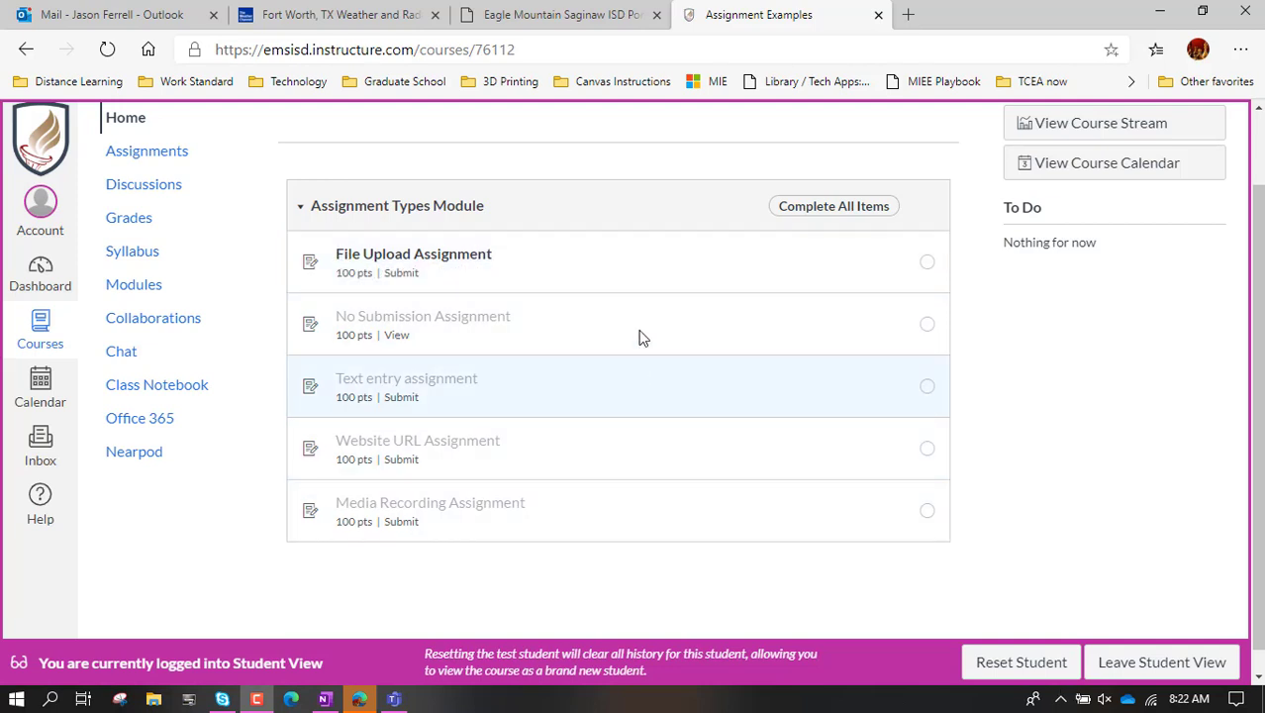
click(670, 282)
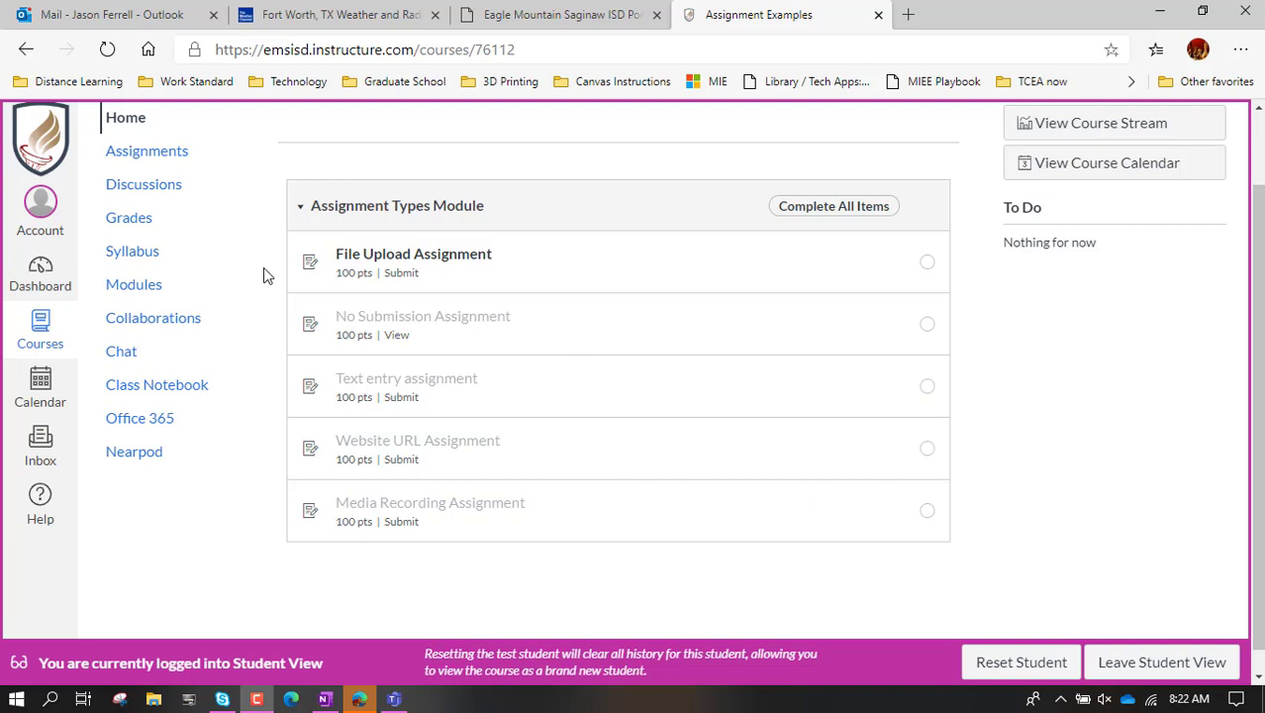
click(438, 258)
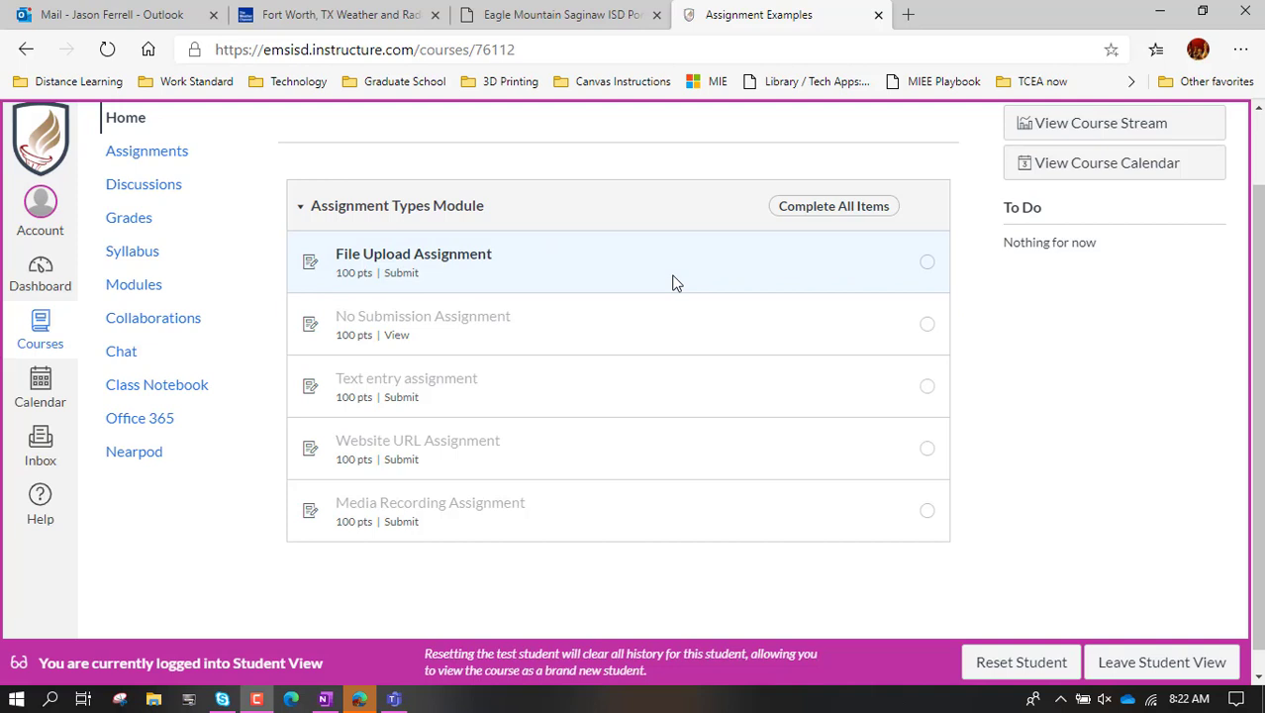
scroll(671, 285, up, 1)
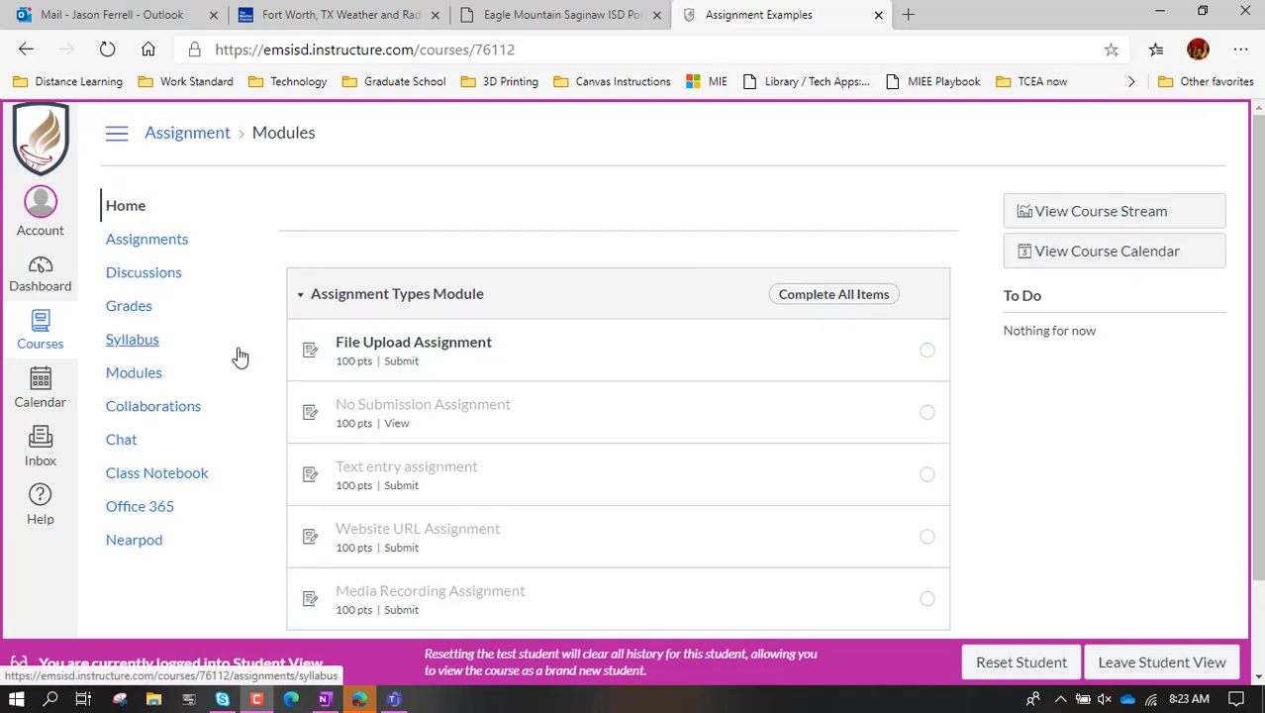
scroll(483, 418, down, 1)
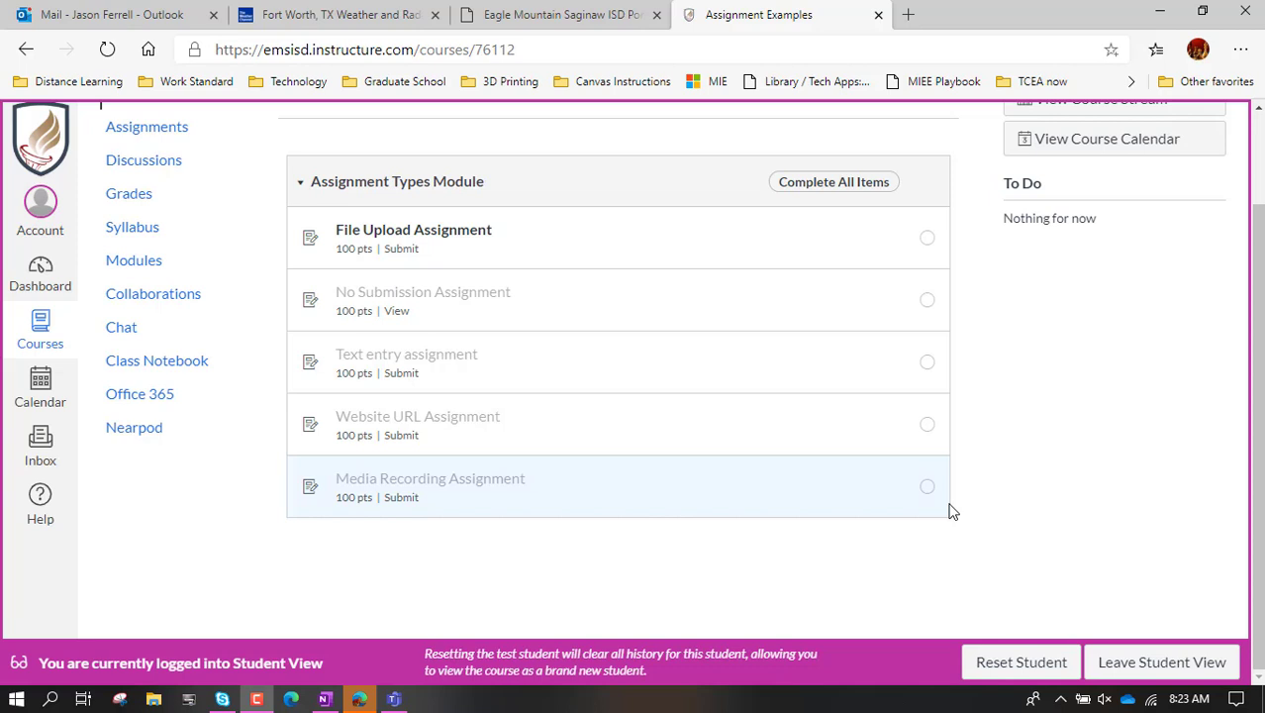
scroll(960, 481, up, 2)
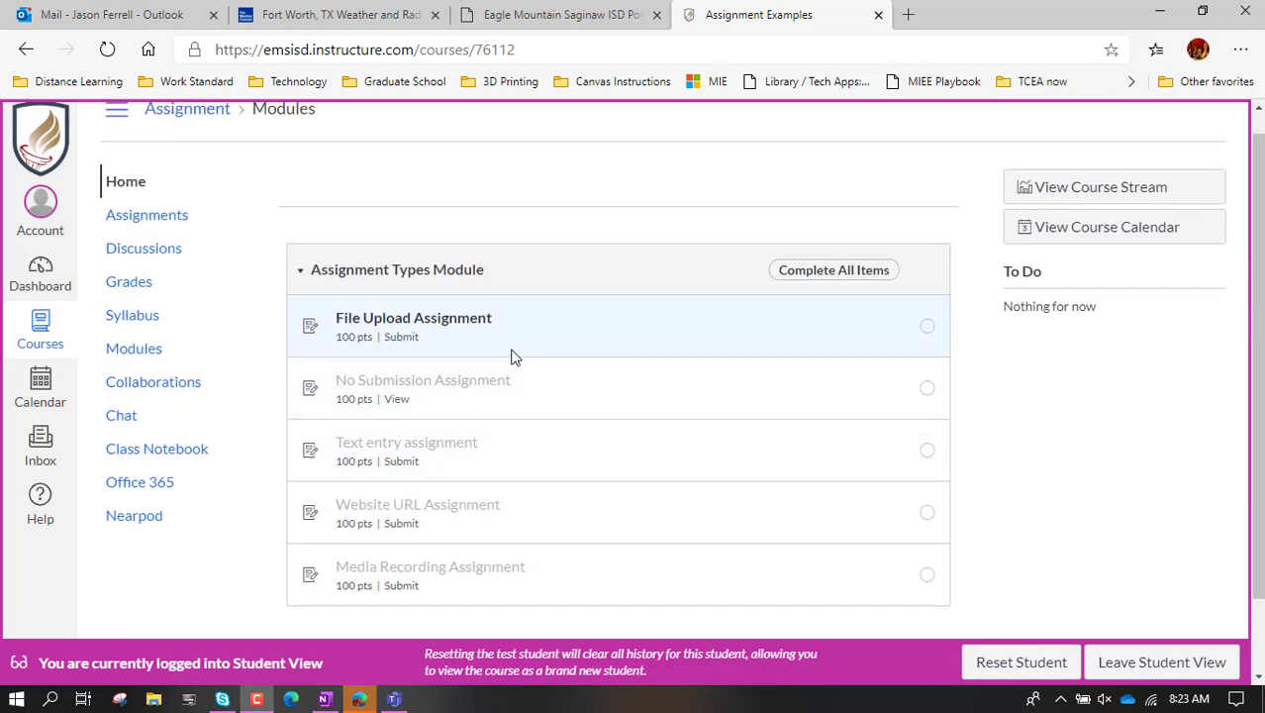
Open the File Upload Assignment from the module and start a submission for it
click(451, 321)
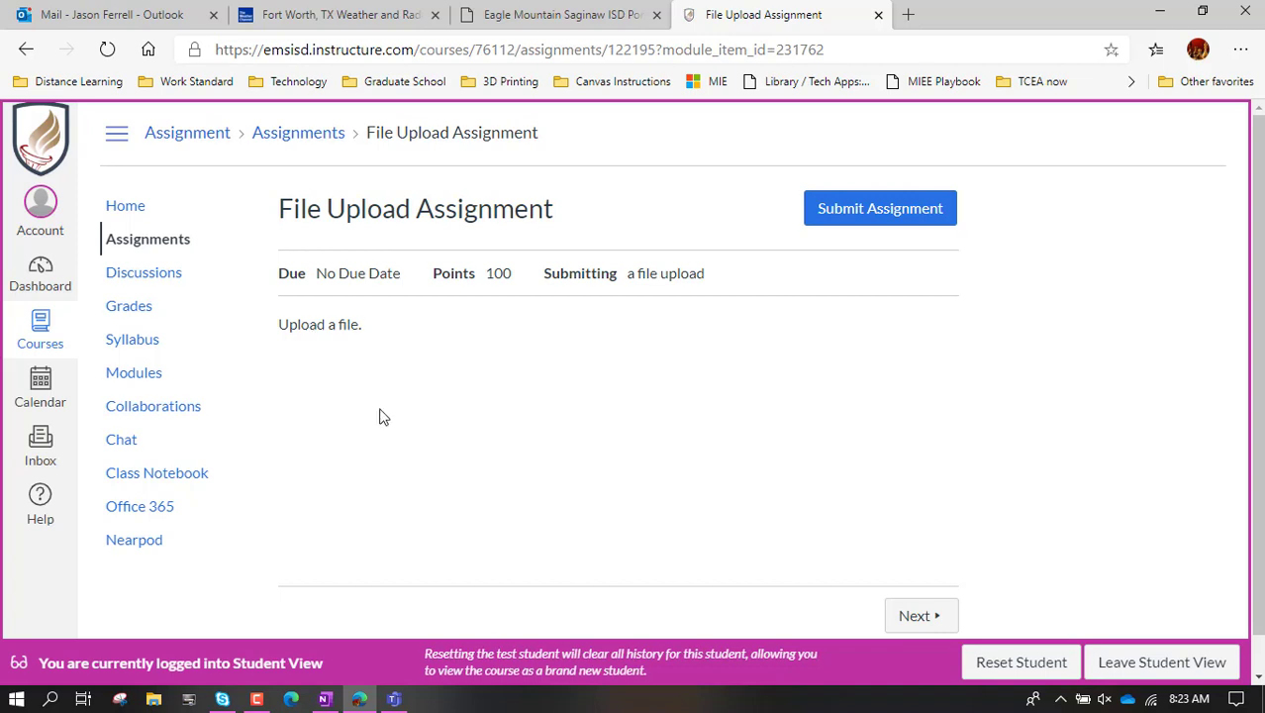
click(863, 216)
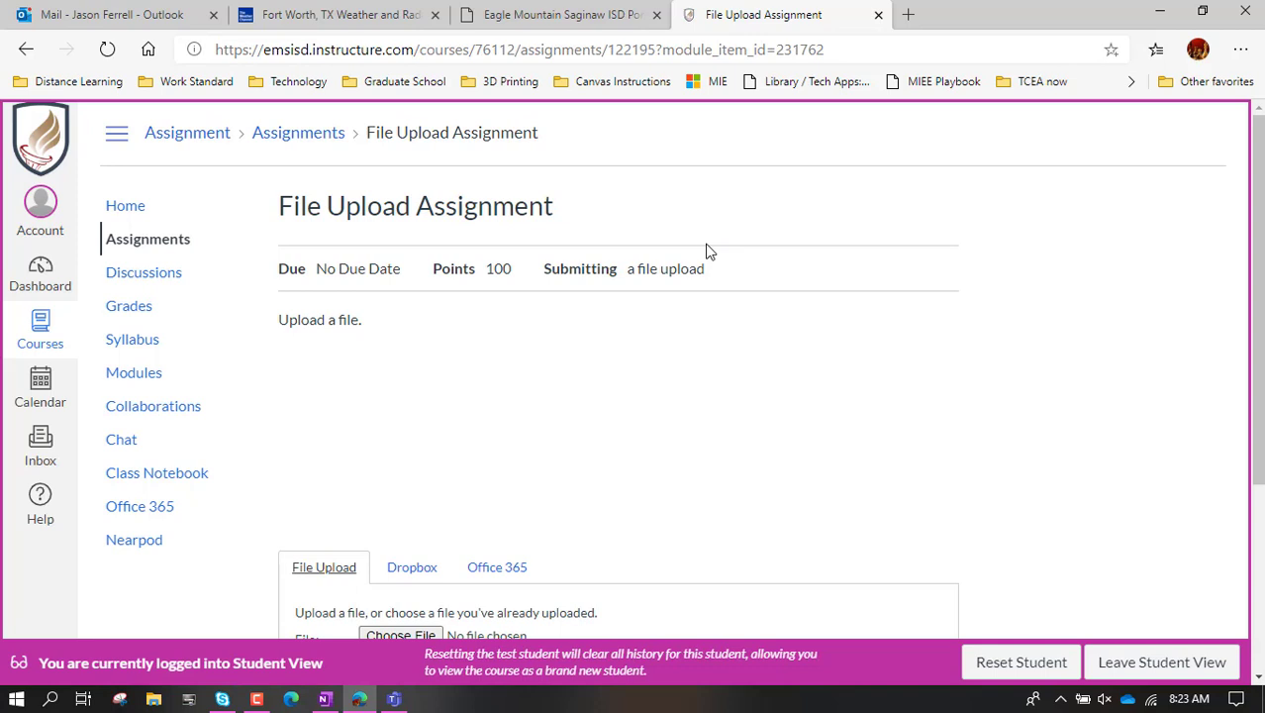
scroll(582, 348, down, 1)
scroll(582, 349, down, 2)
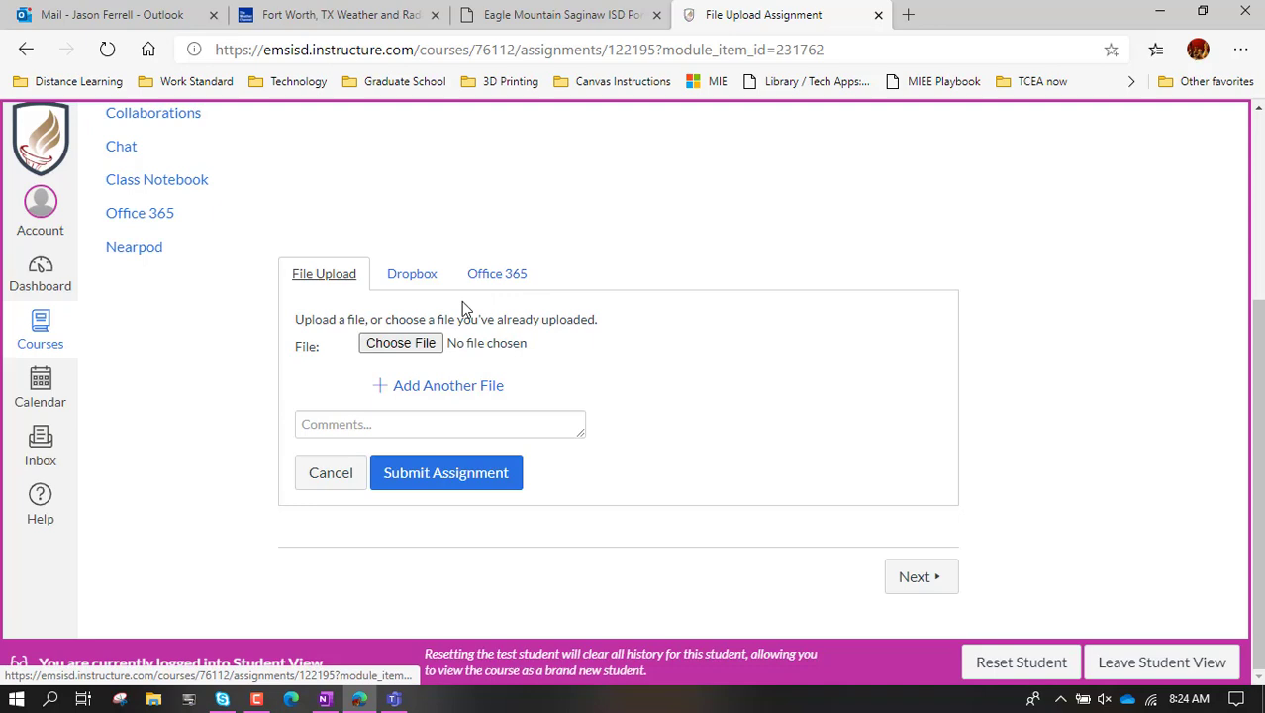
Attach Document16 from the OneDrive folder as the file to submit and enter the comment "Enjoy my assignment."
click(399, 354)
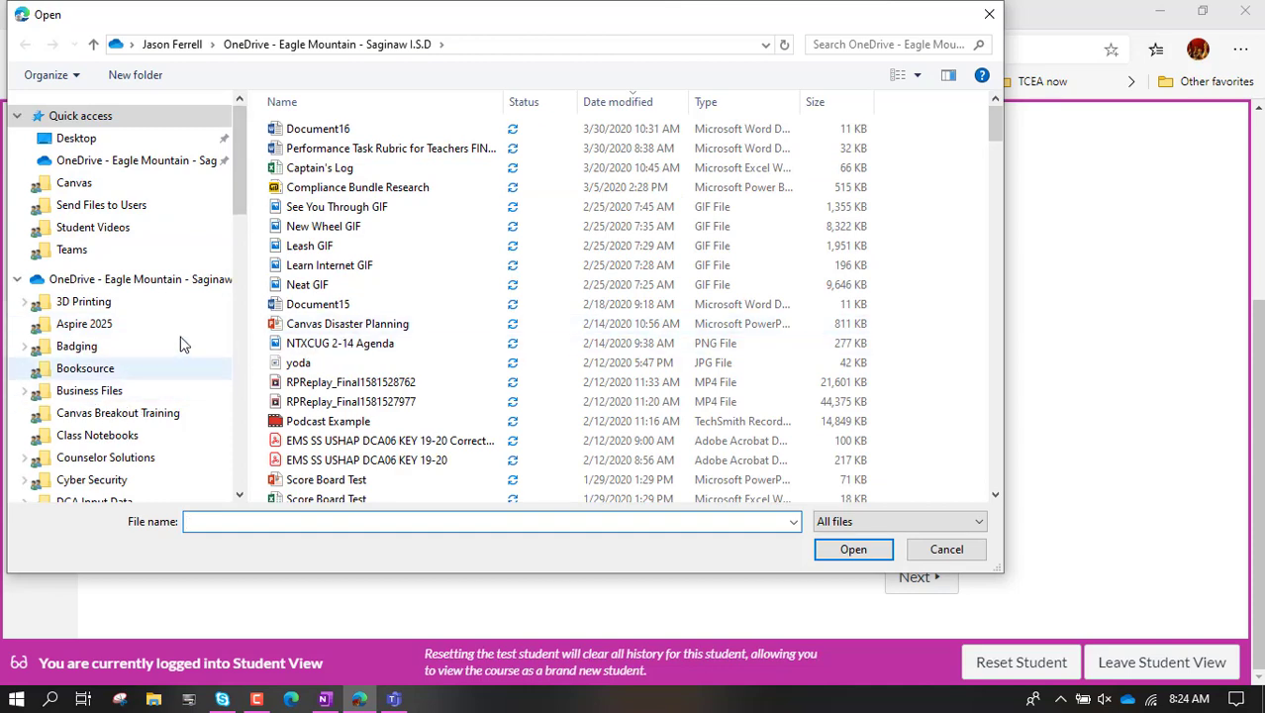
scroll(418, 342, down, 2)
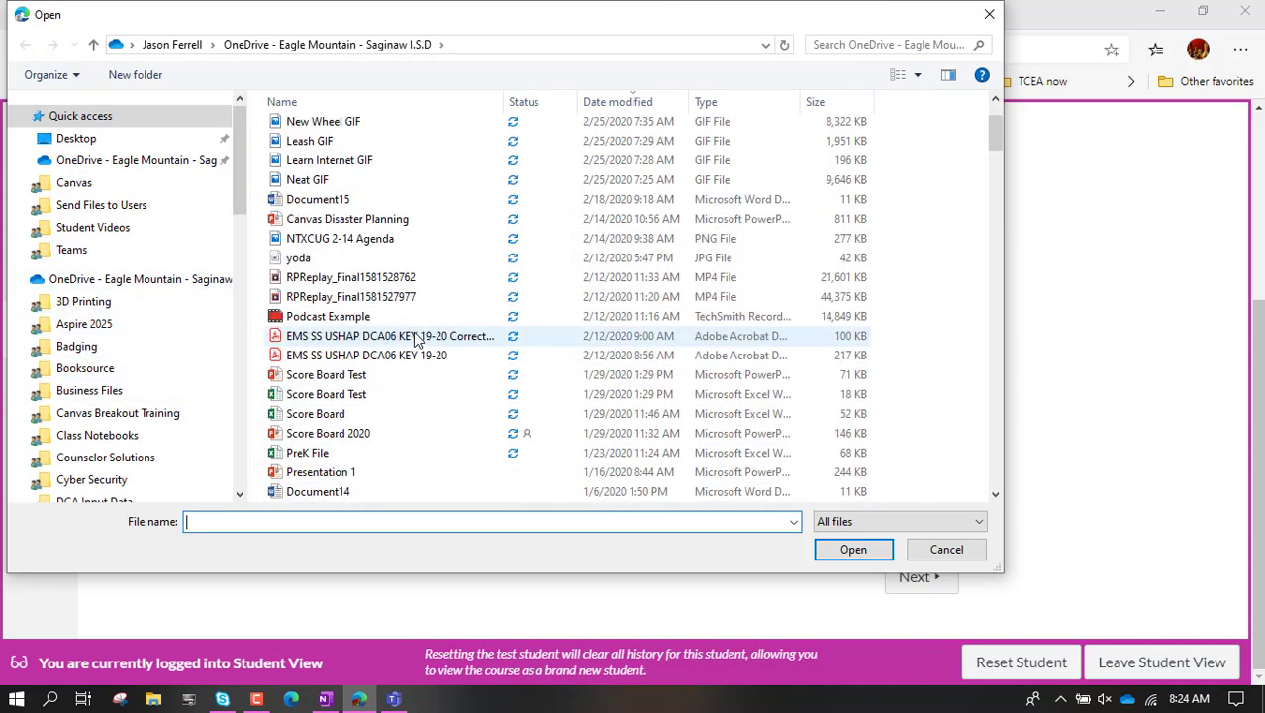
scroll(416, 339, down, 2)
scroll(386, 340, up, 4)
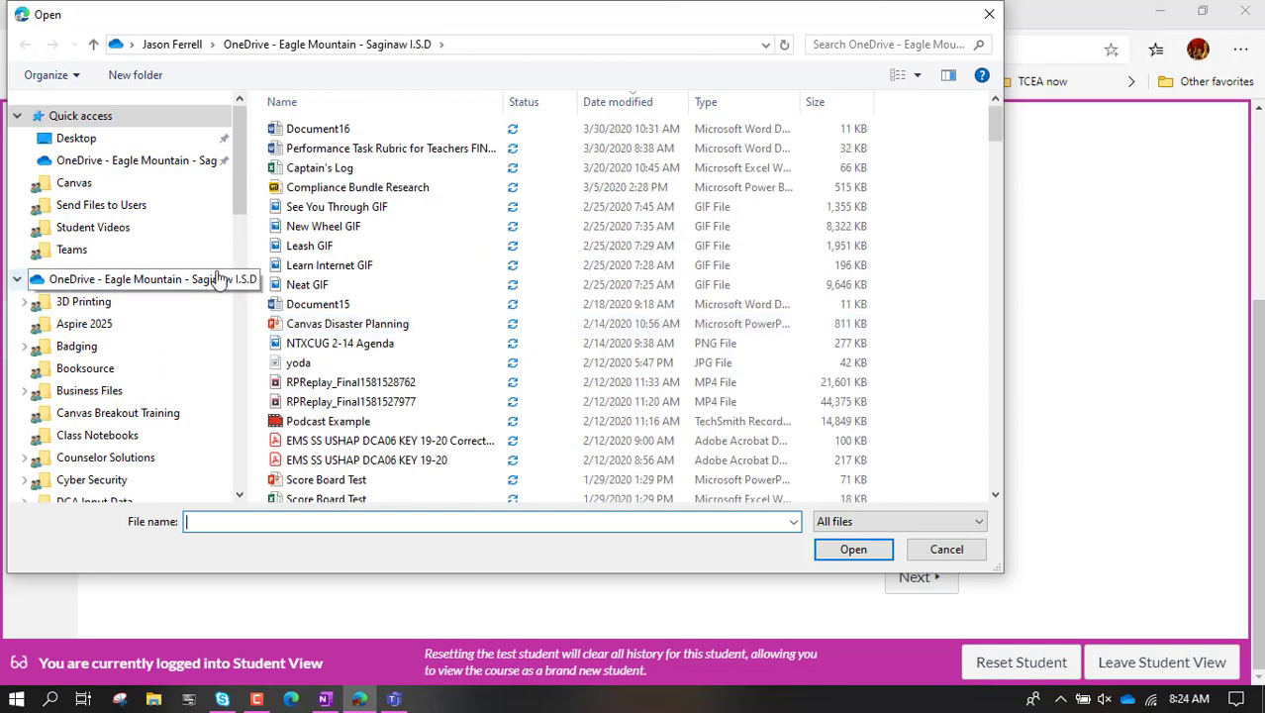
click(368, 129)
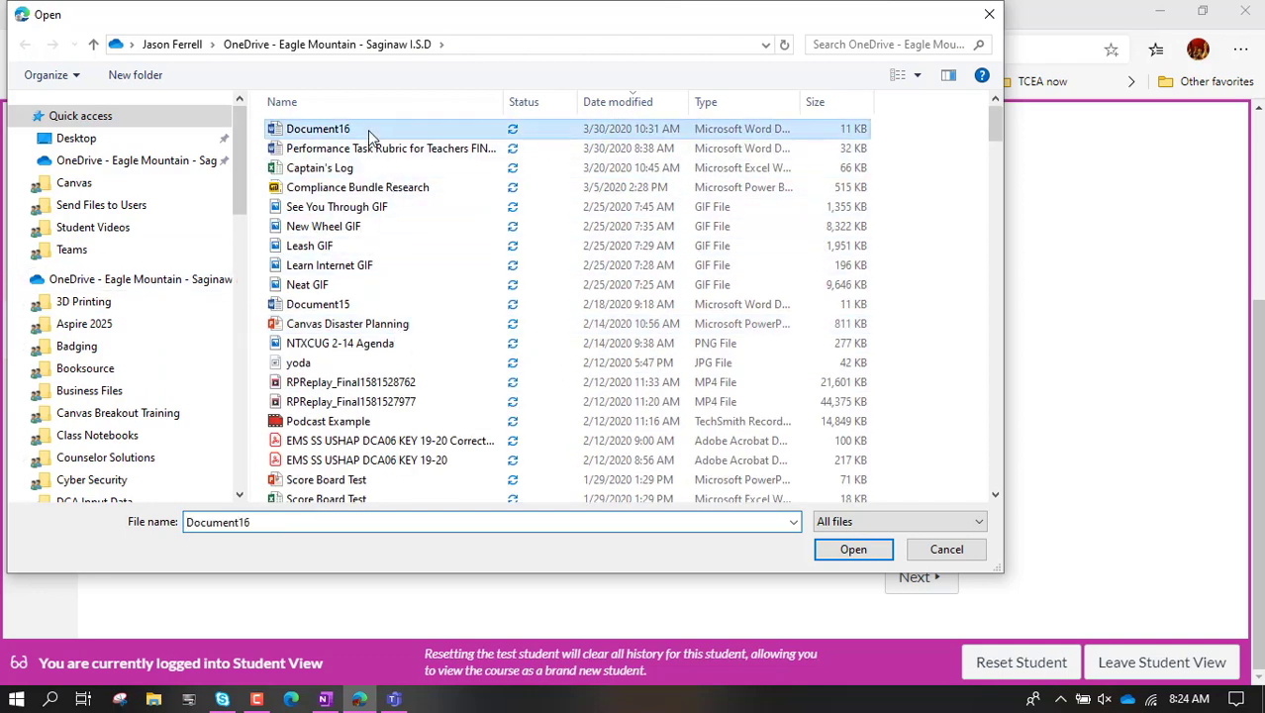
click(831, 551)
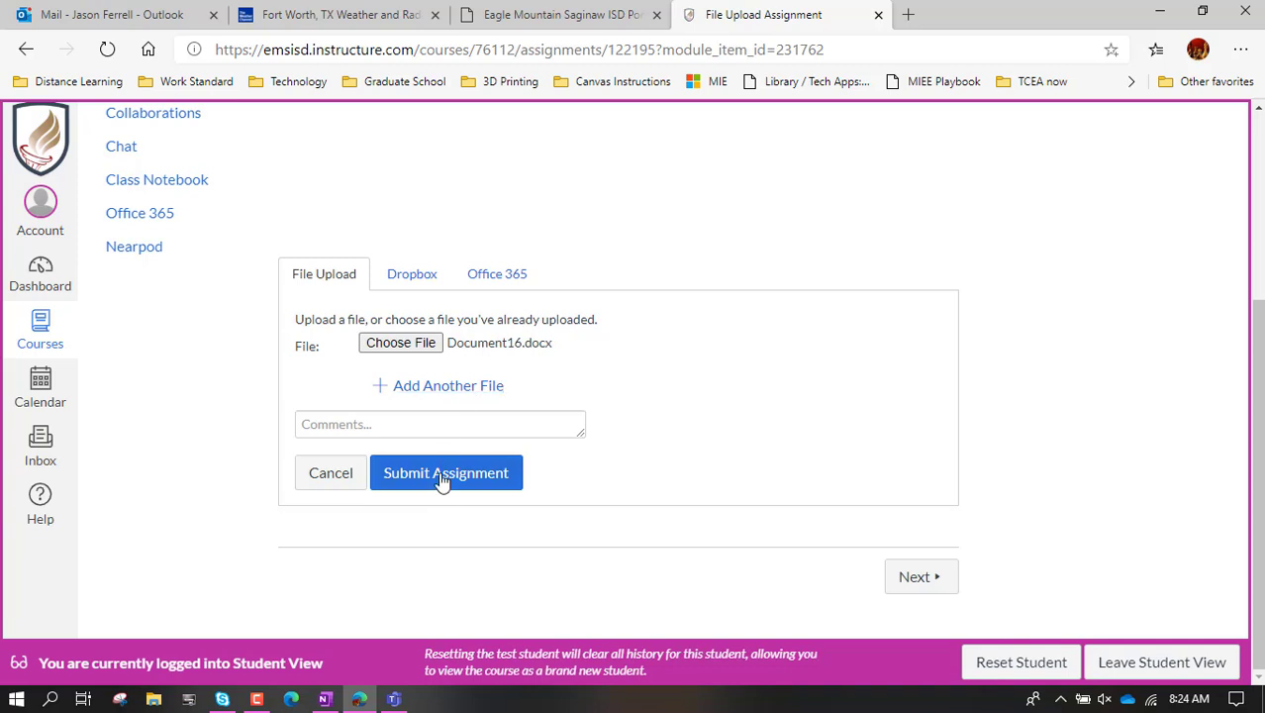
click(378, 424)
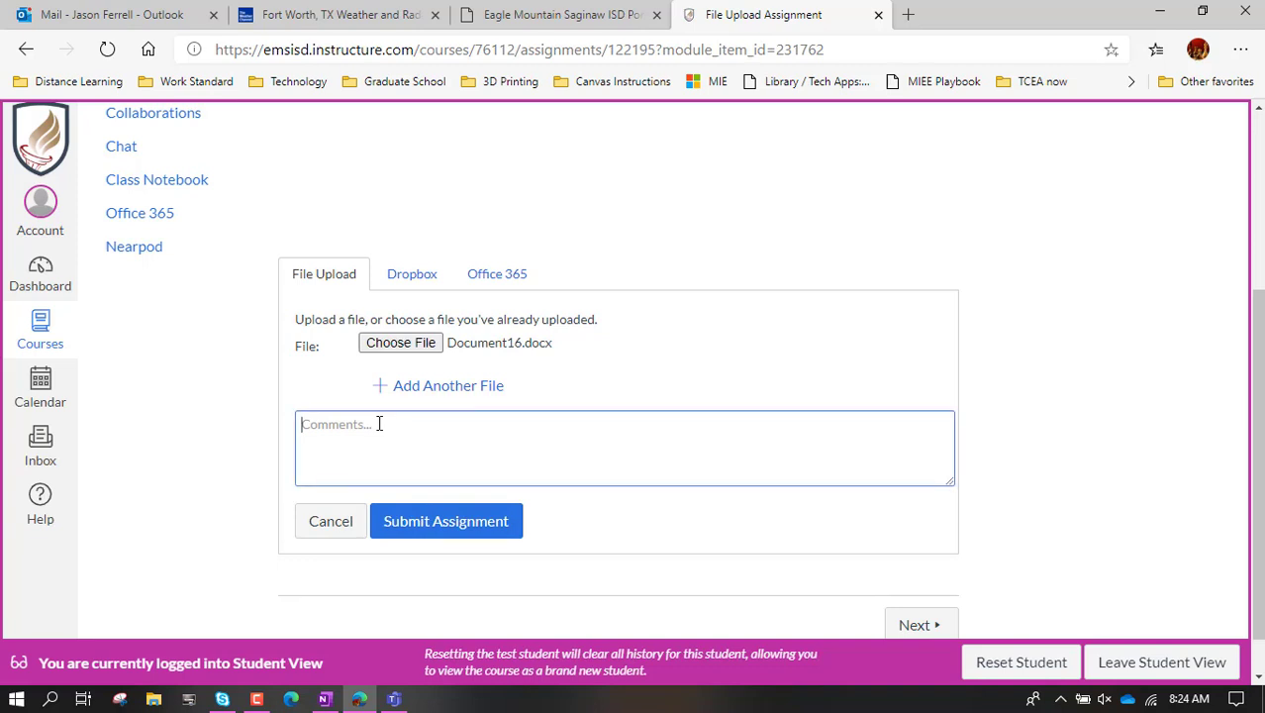
text(Enjoy my assignment.)
Try to log in to Office 365 as the submission source, and return to the file upload form
click(472, 280)
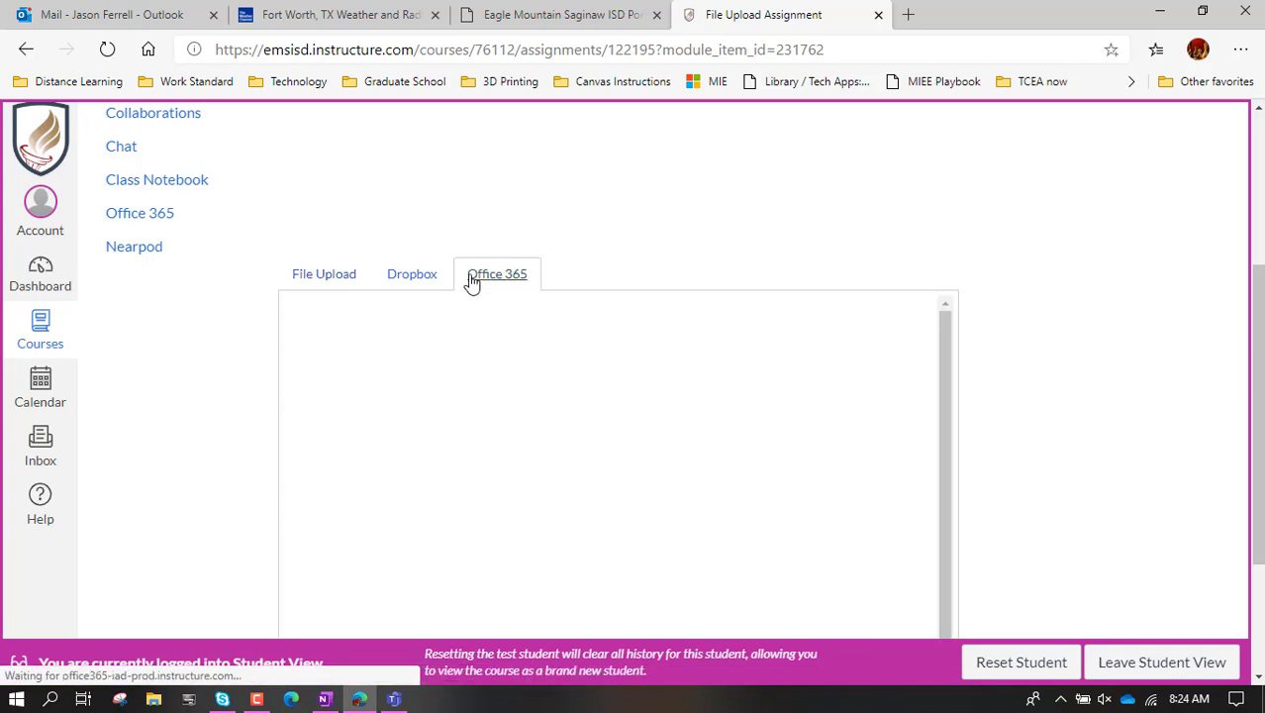
scroll(1016, 317, down, 1)
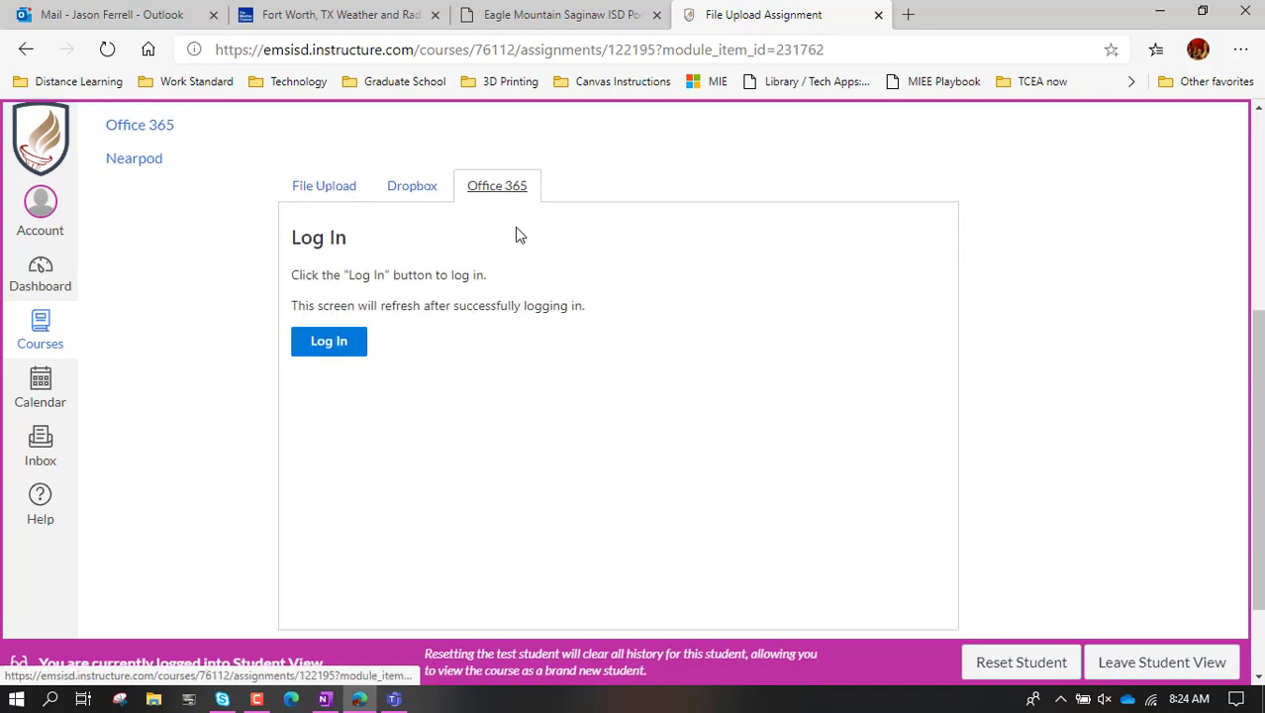
click(328, 343)
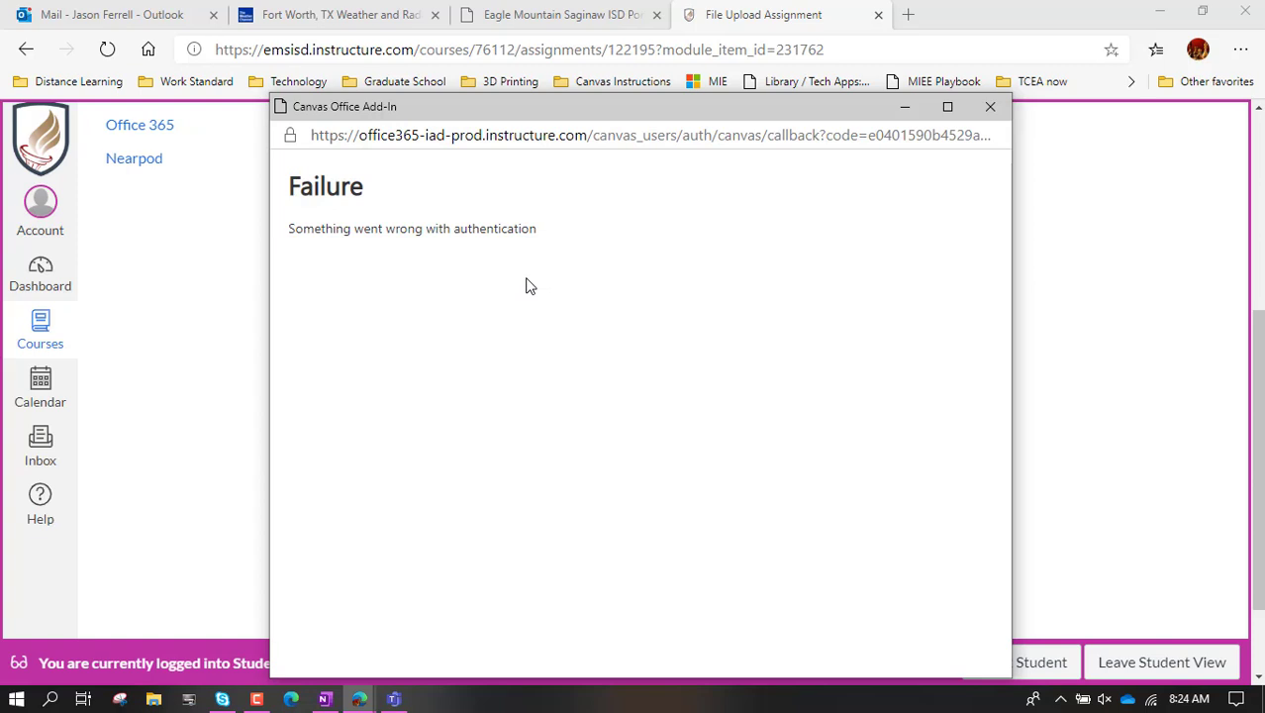
click(992, 108)
click(304, 198)
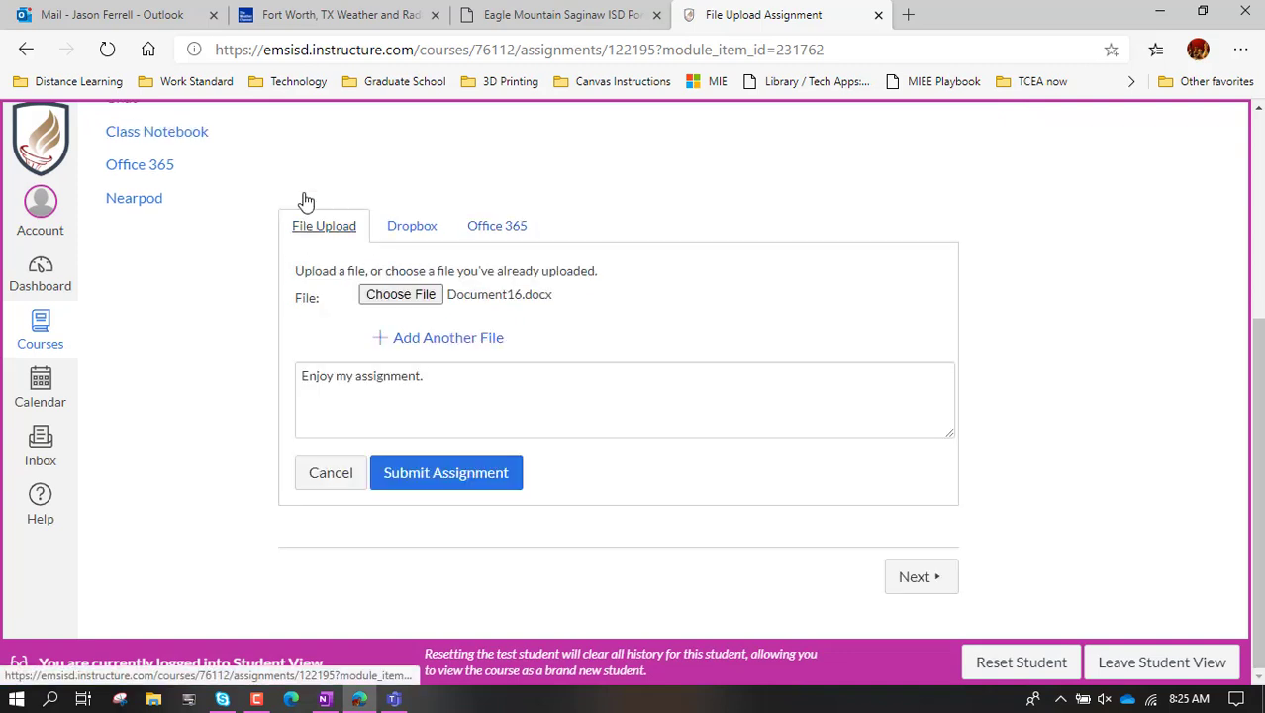
Choose Document16 again as the upload file and submit the File Upload Assignment
click(436, 294)
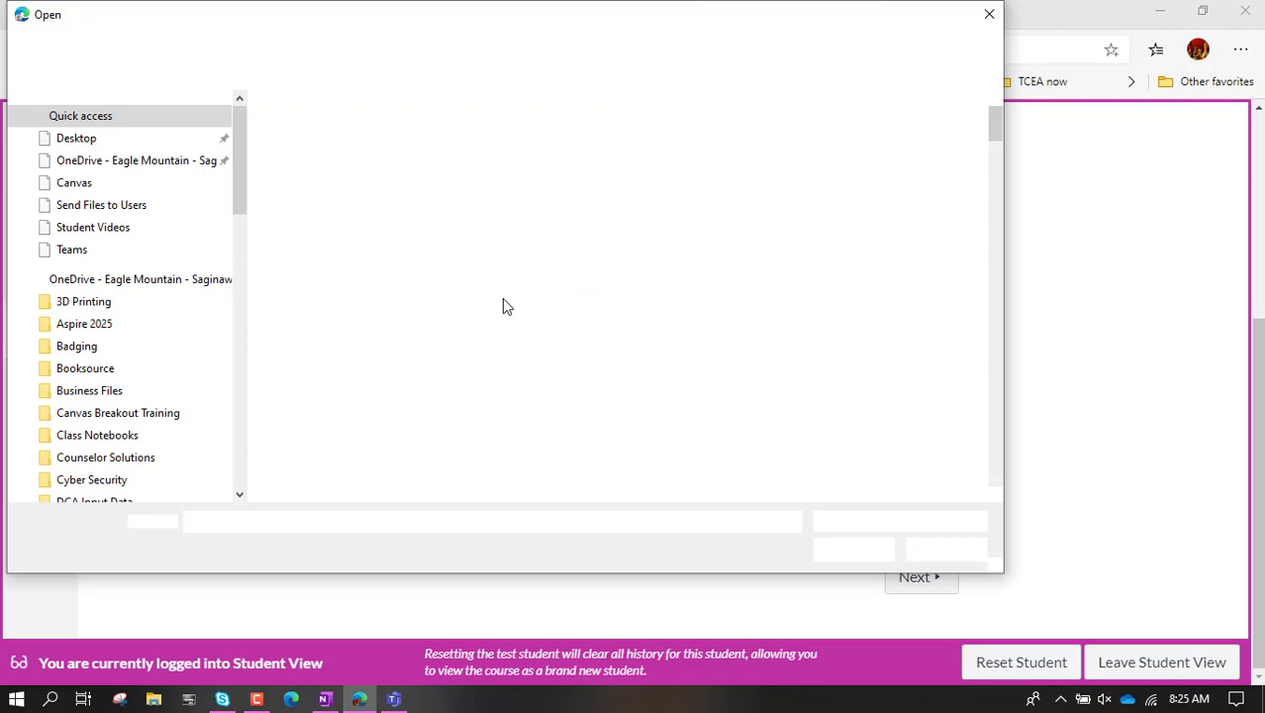
click(946, 550)
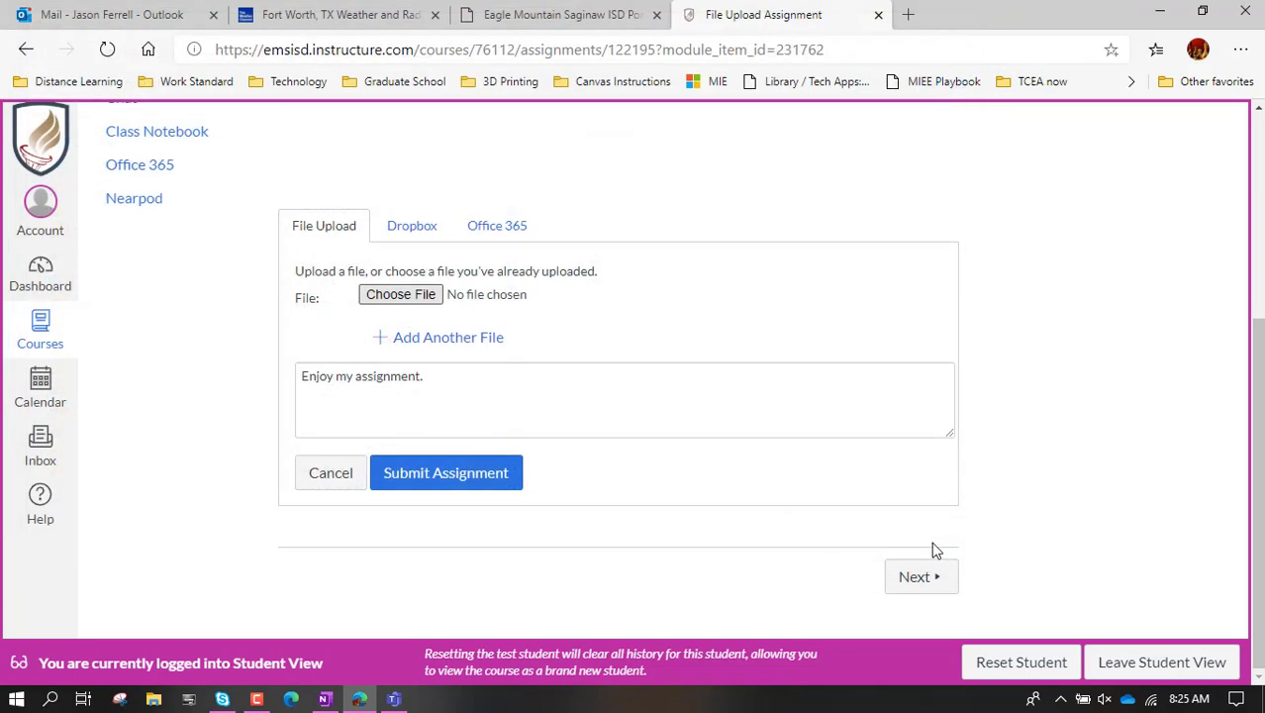
click(429, 303)
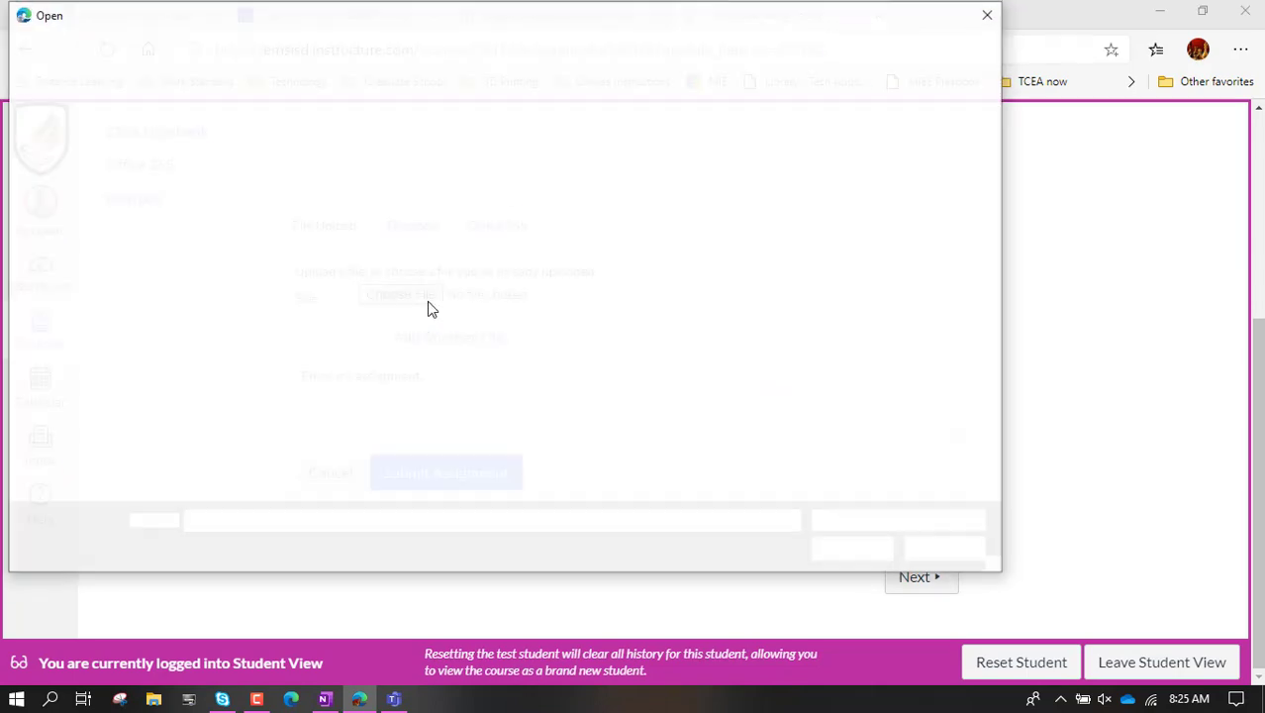
click(320, 131)
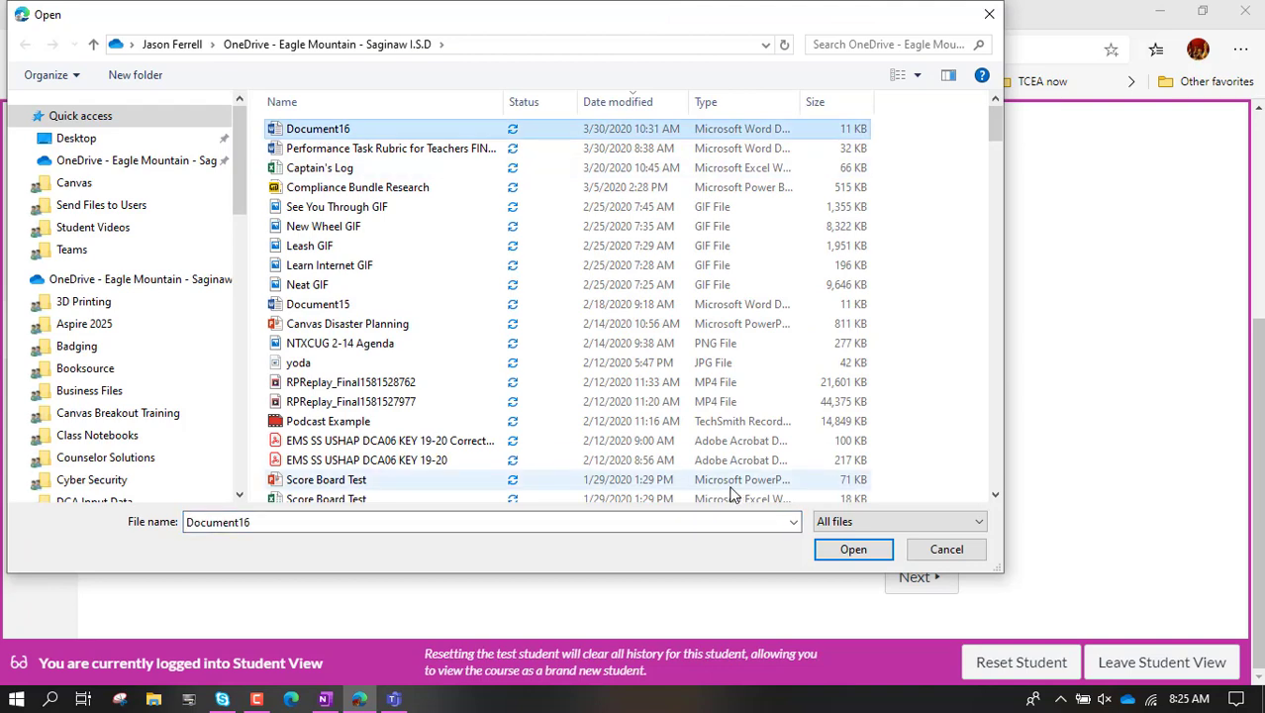
click(849, 551)
click(467, 486)
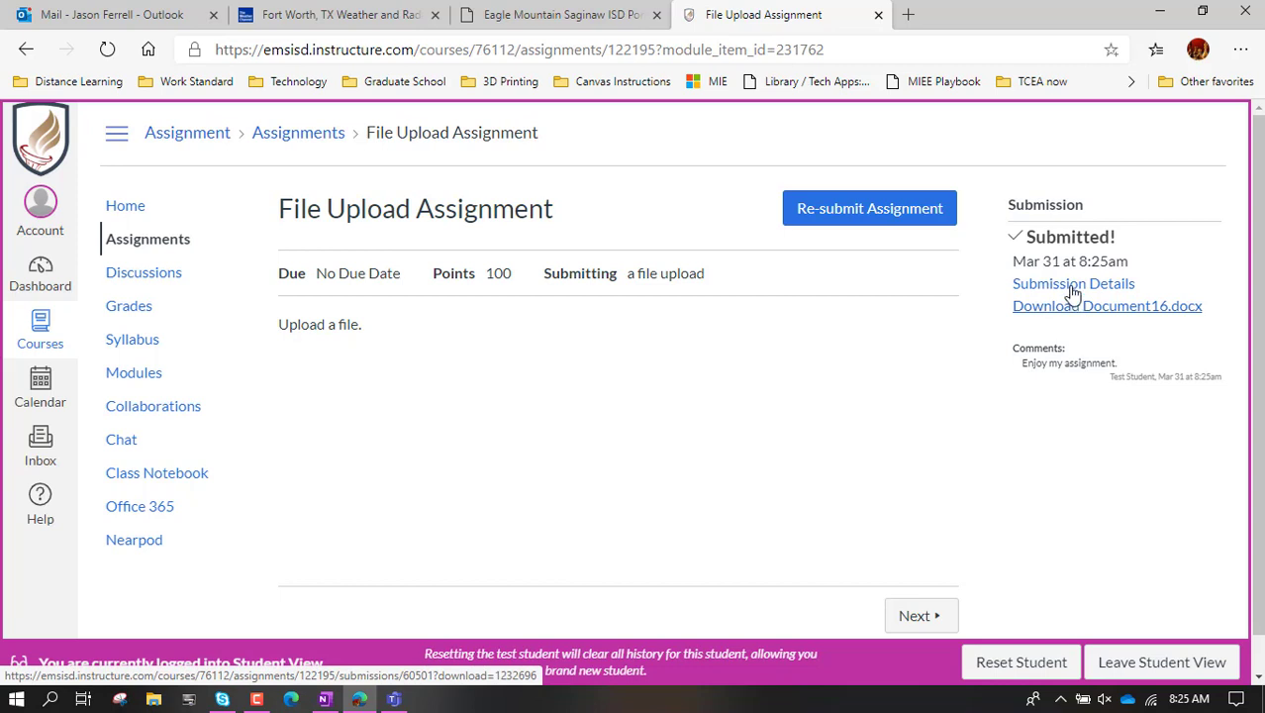
Open the submission details of the File Upload Assignment and review the submitted file and comment
click(1069, 287)
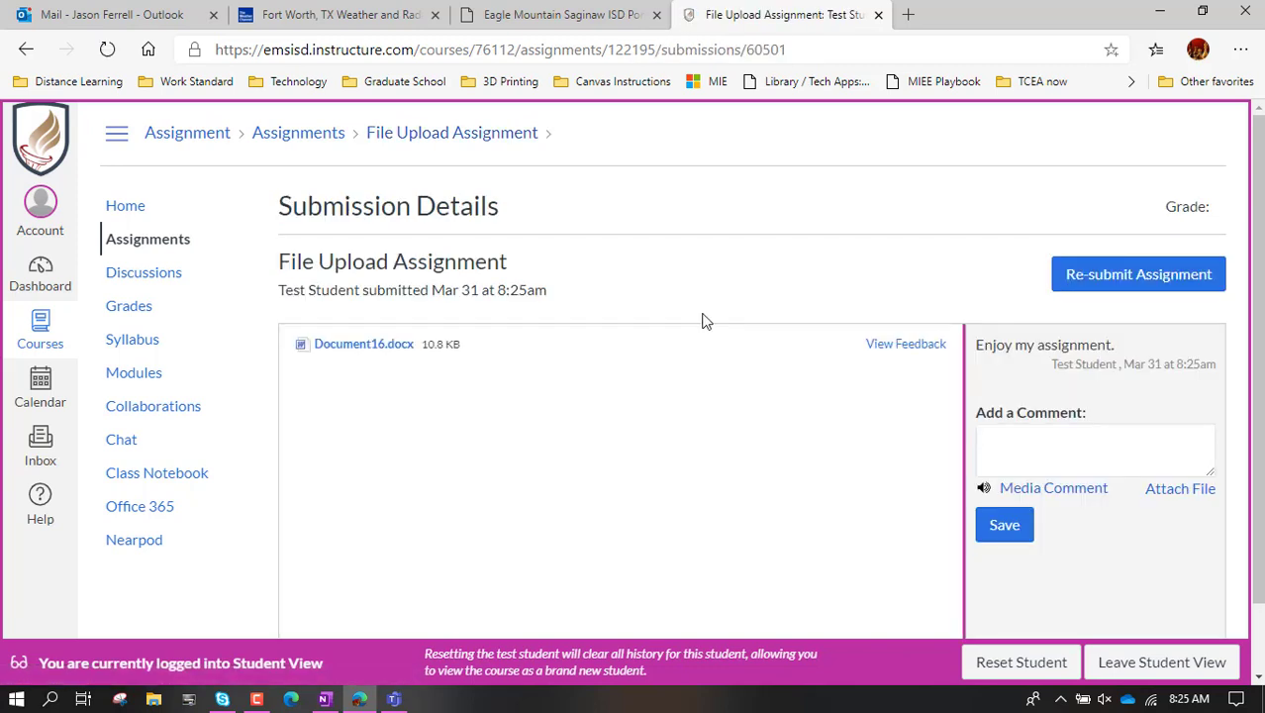
scroll(611, 350, down, 1)
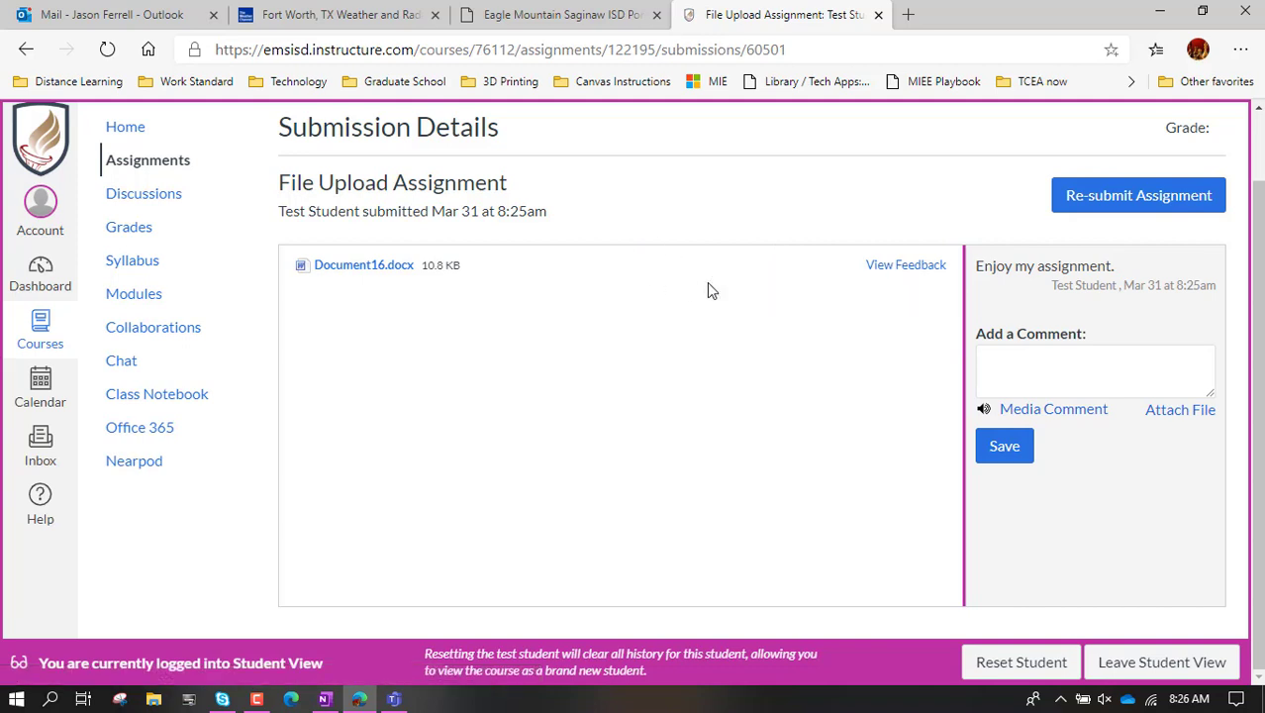
scroll(519, 272, up, 1)
scroll(931, 269, down, 1)
scroll(710, 358, up, 1)
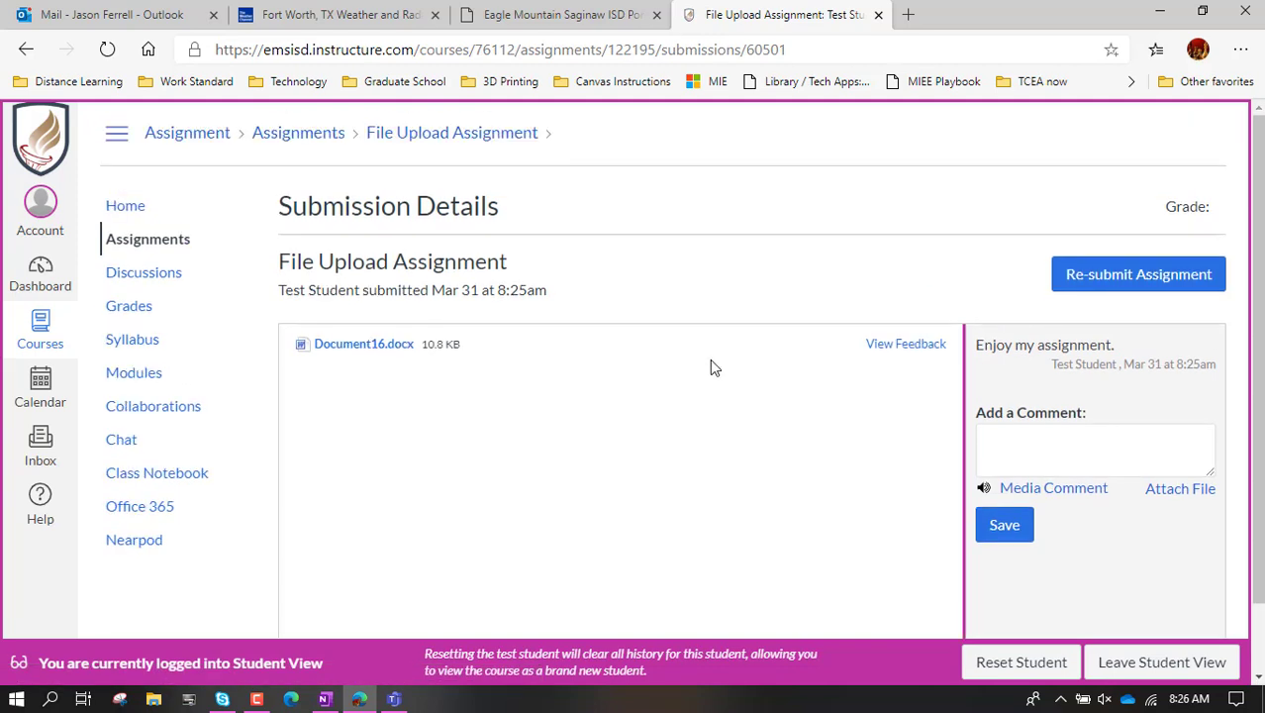
Return to the course home page and open the No Submission Assignment to view its instructions
click(131, 206)
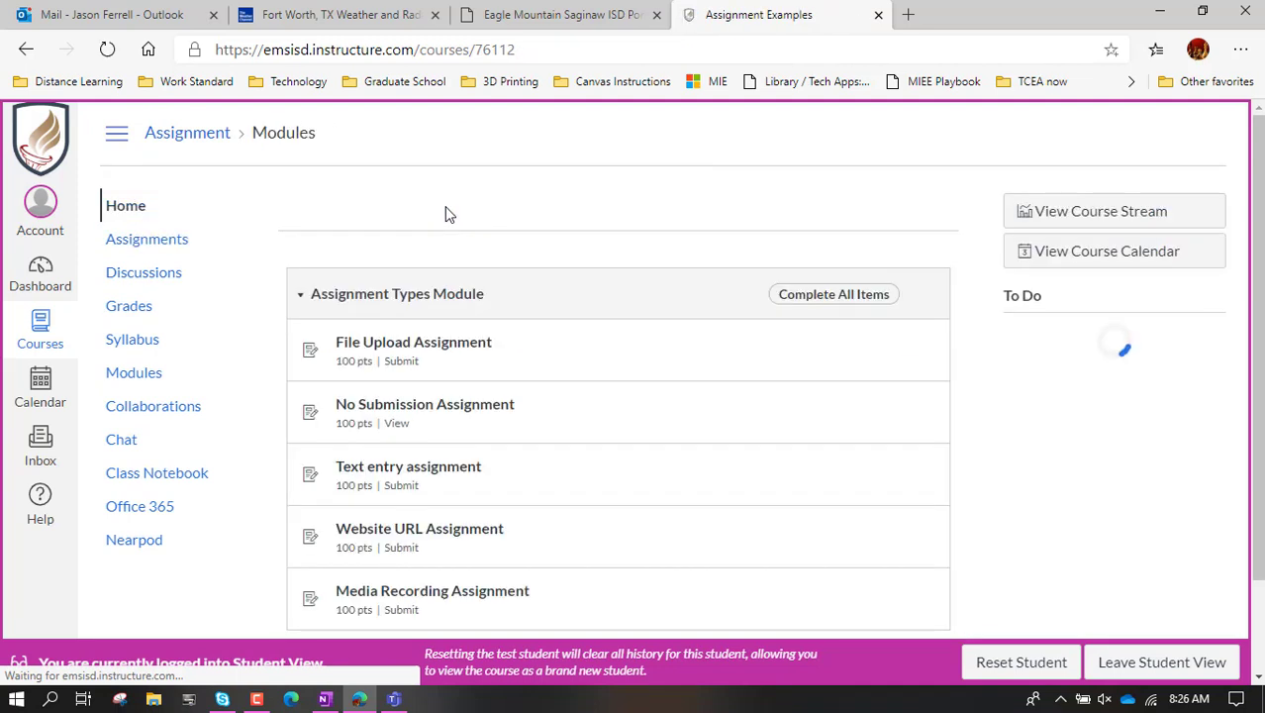
scroll(466, 307, down, 1)
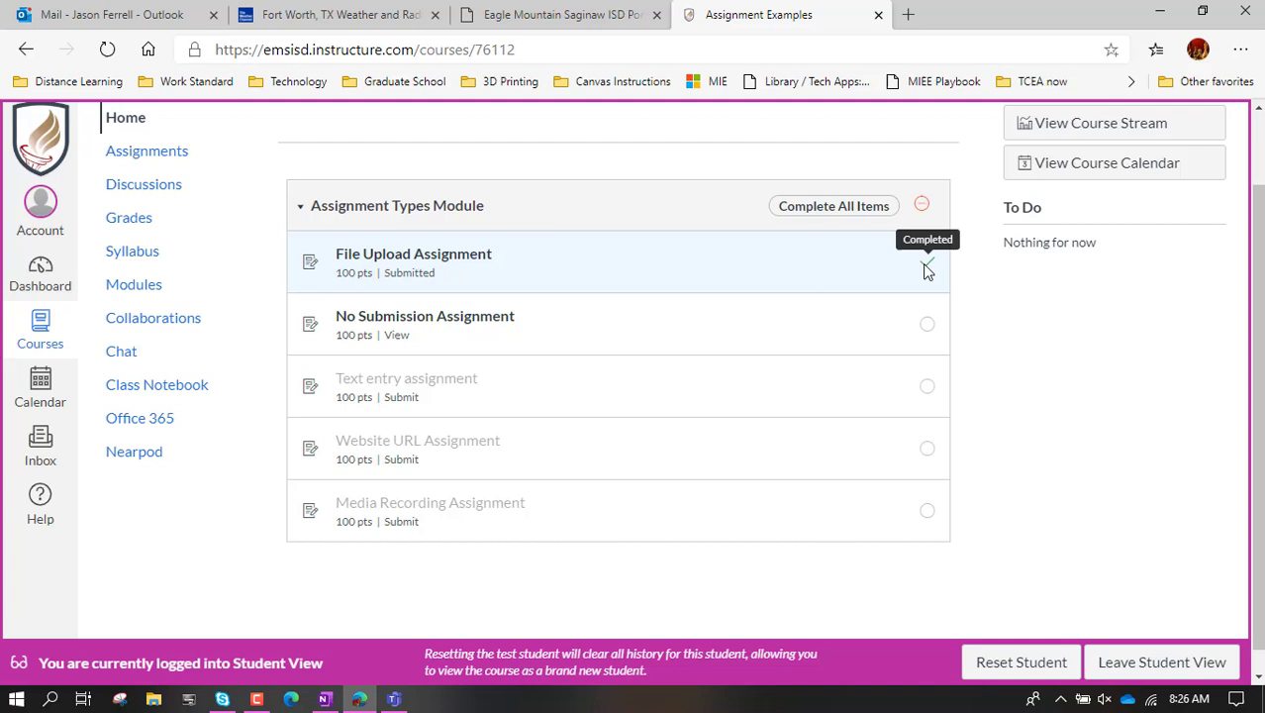
click(437, 328)
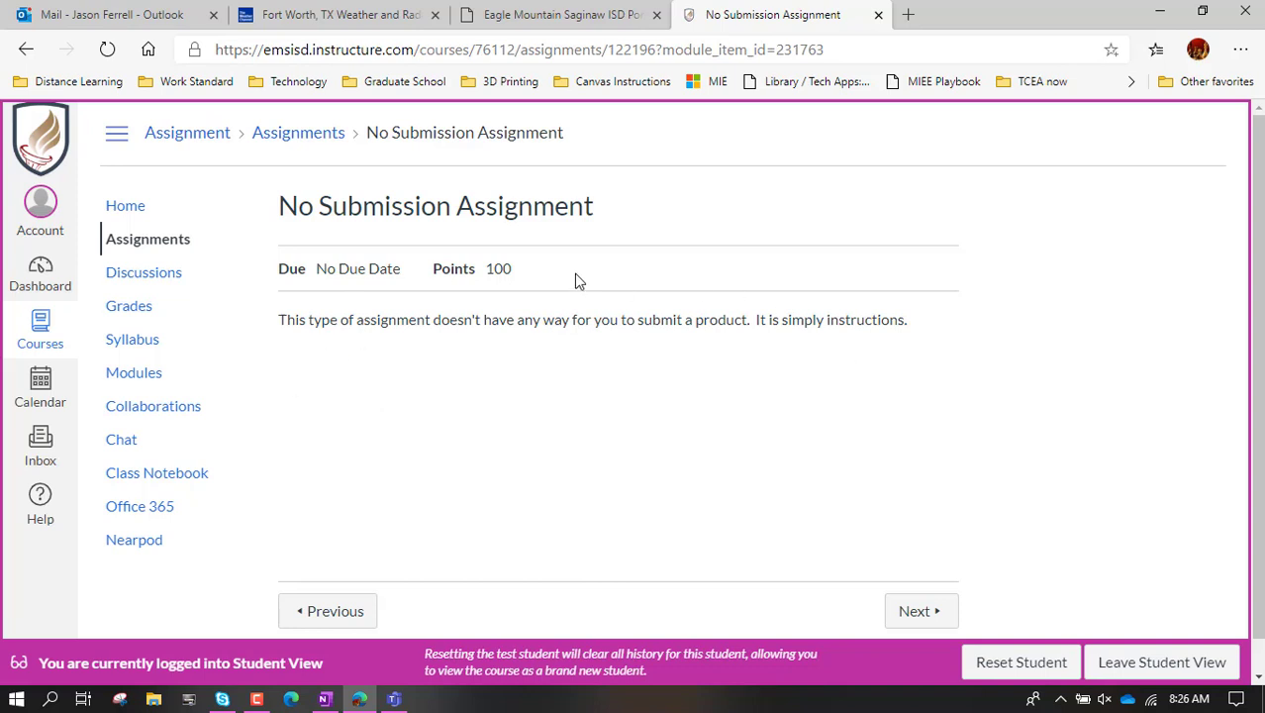
scroll(546, 386, down, 1)
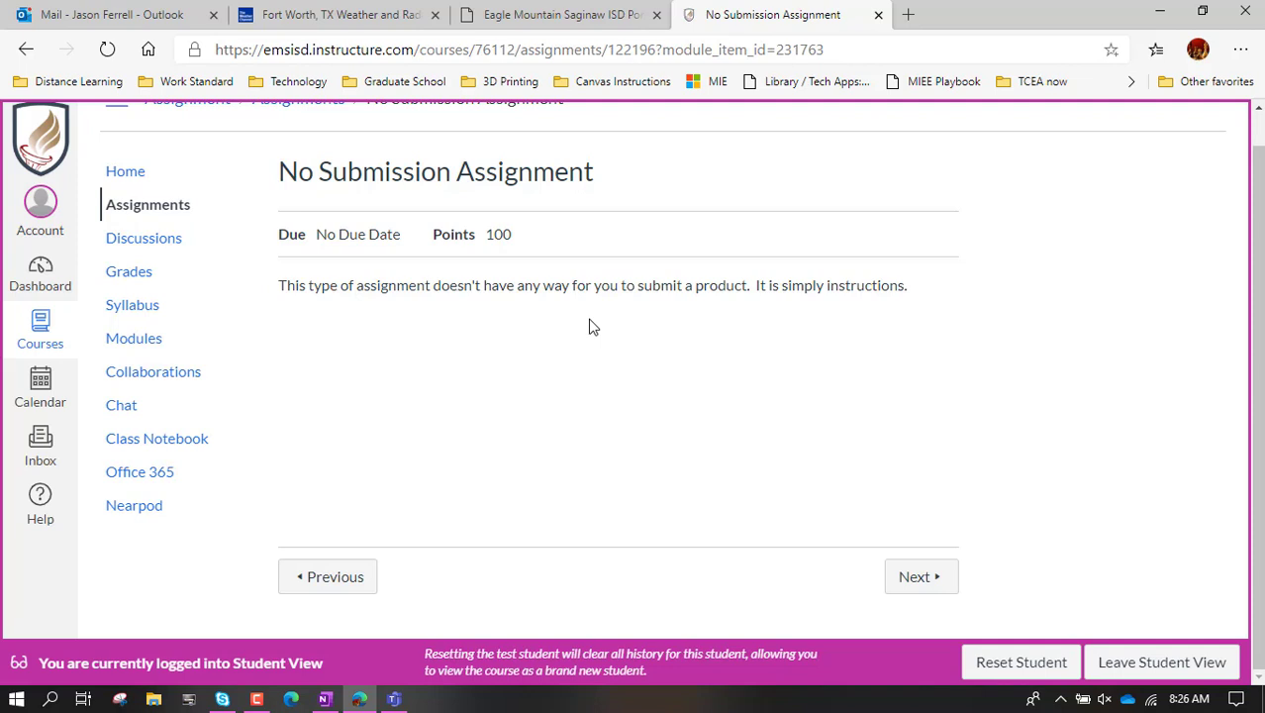
scroll(588, 319, up, 1)
scroll(424, 317, down, 1)
Go on to the Text entry assignment and start a submission so its text editor is shown
click(919, 571)
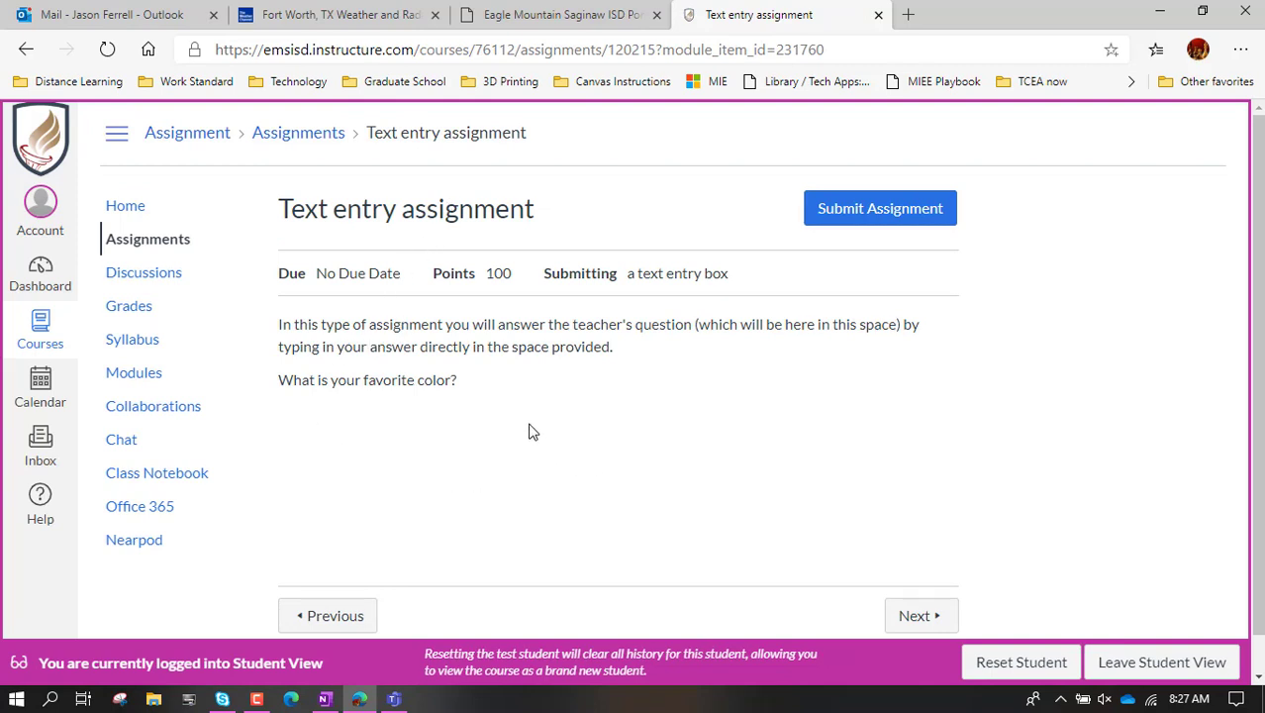
scroll(531, 432, down, 1)
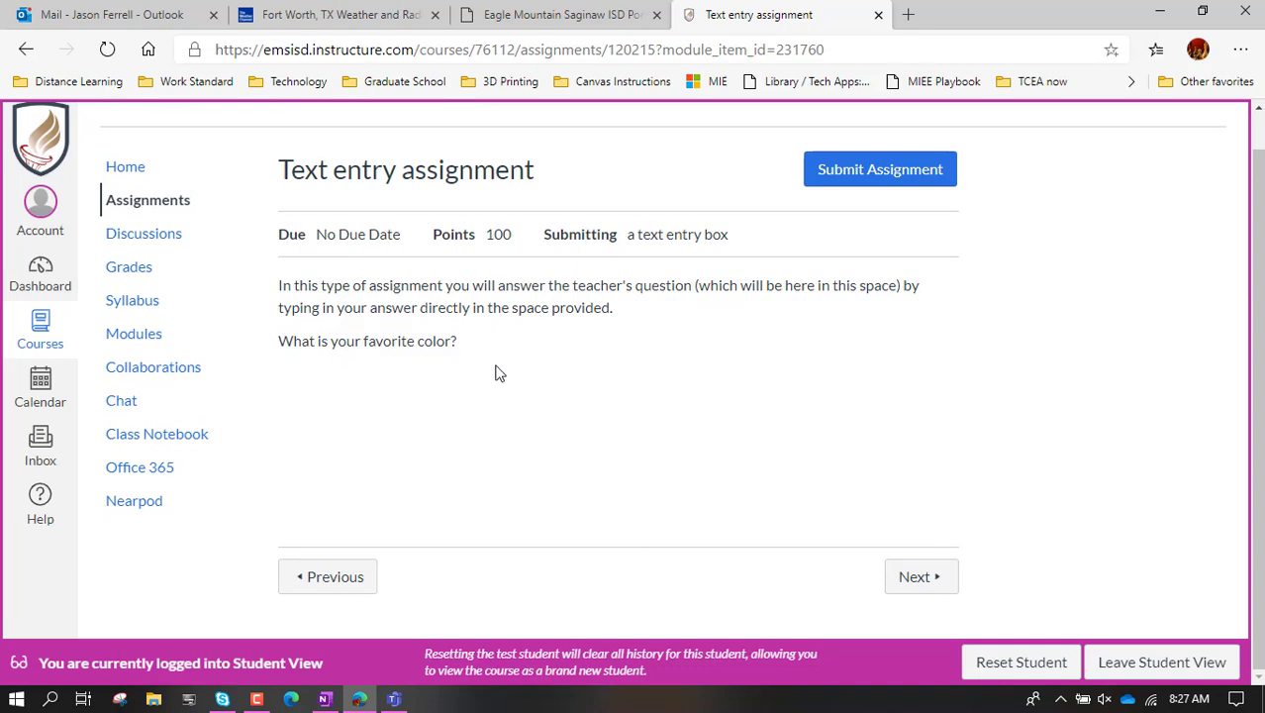
click(852, 185)
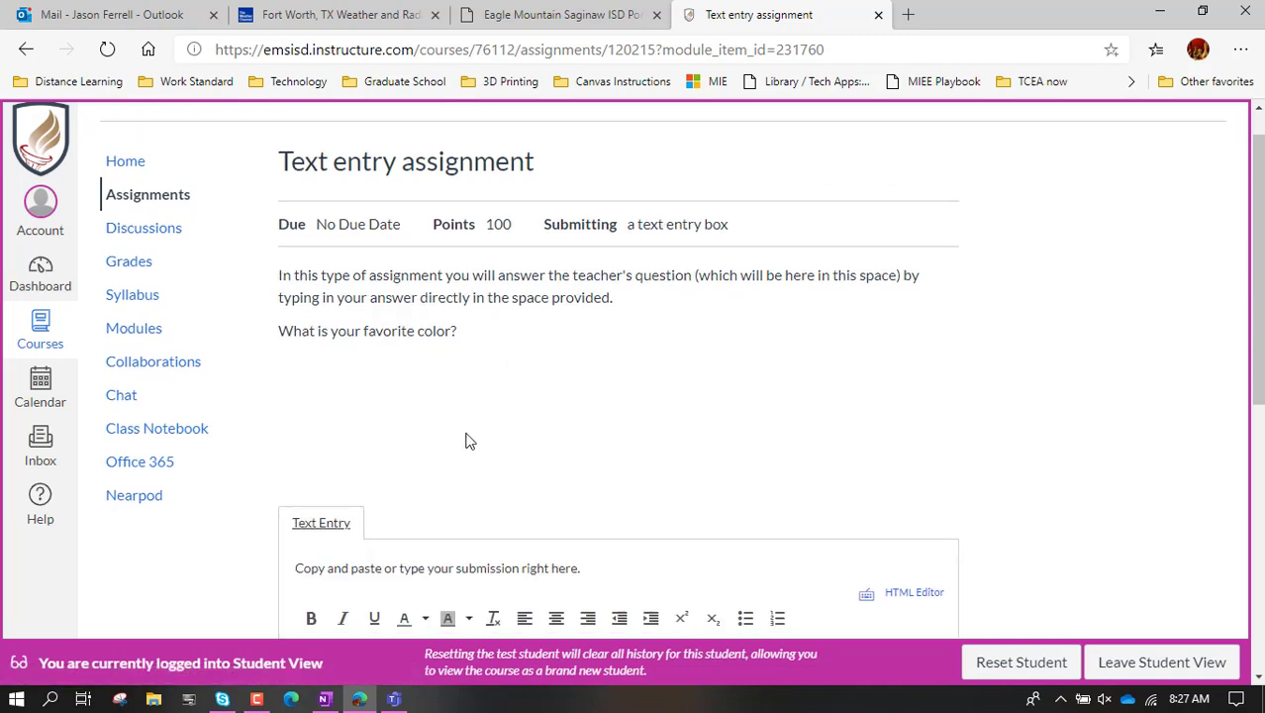
scroll(466, 438, down, 3)
scroll(468, 437, down, 1)
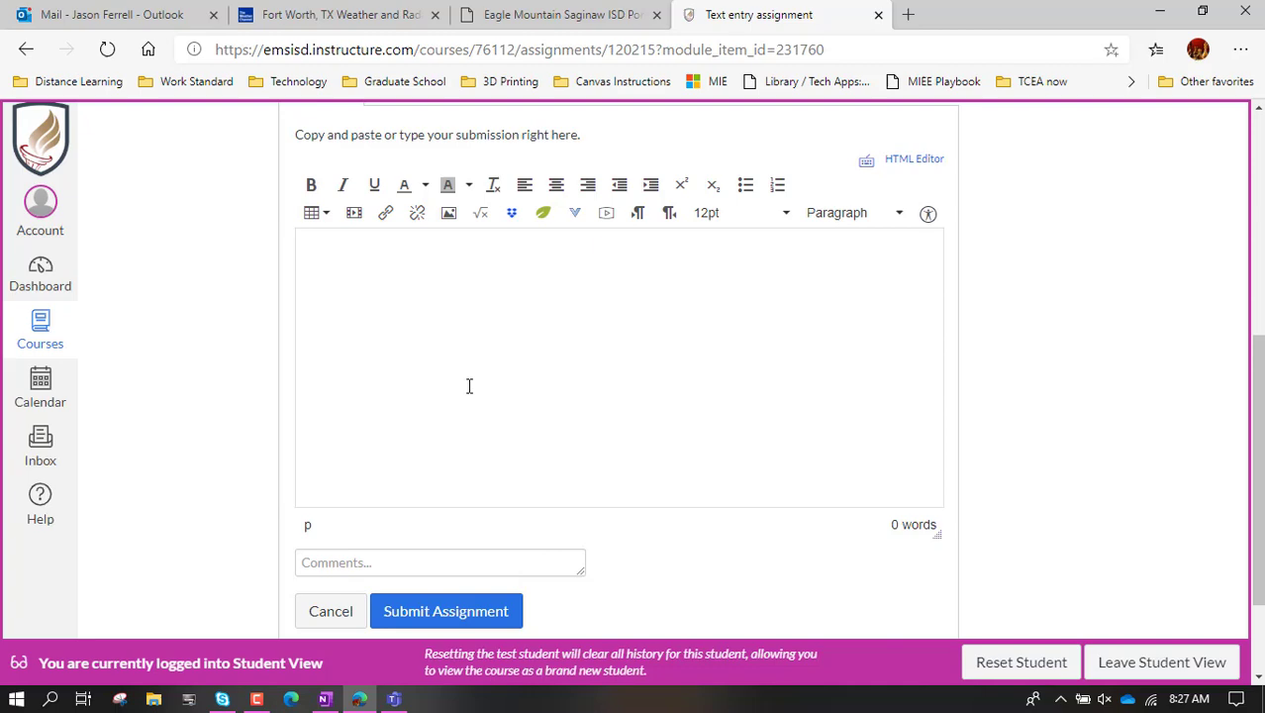
Enter "Blue." as the text entry answer and check it against the assignment's question
text(Blue.)
scroll(437, 339, up, 3)
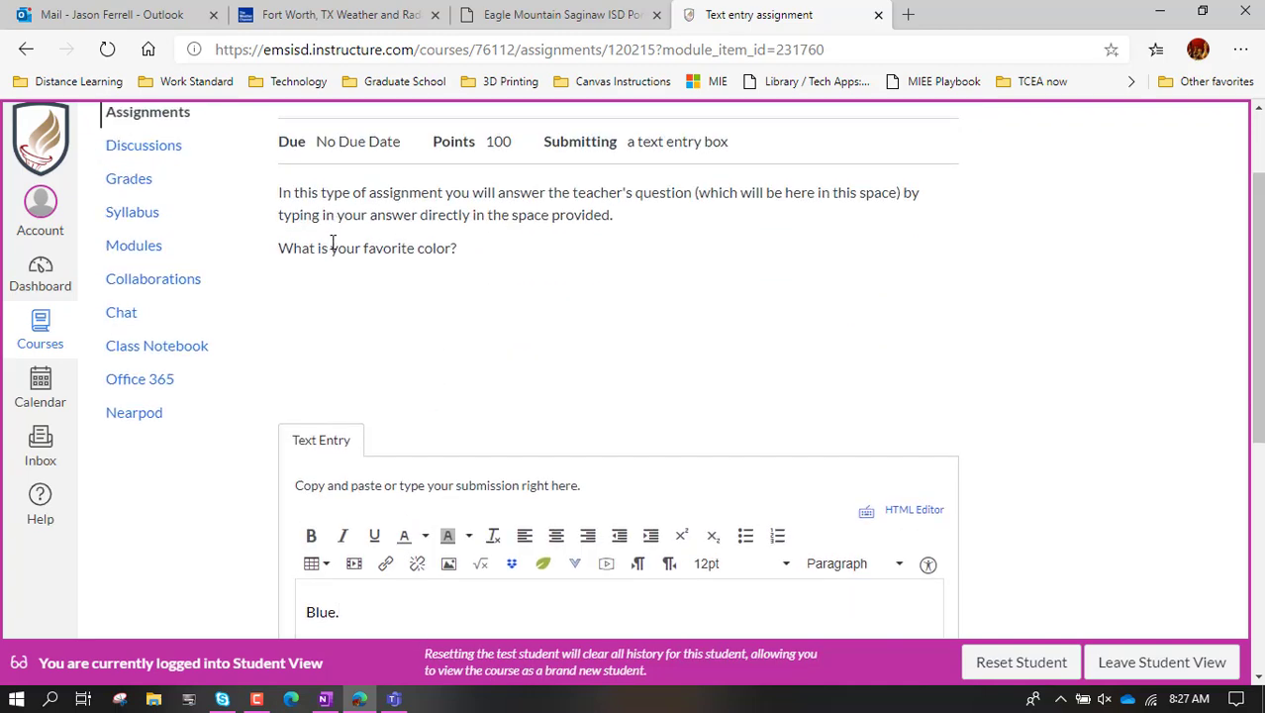
scroll(401, 297, down, 4)
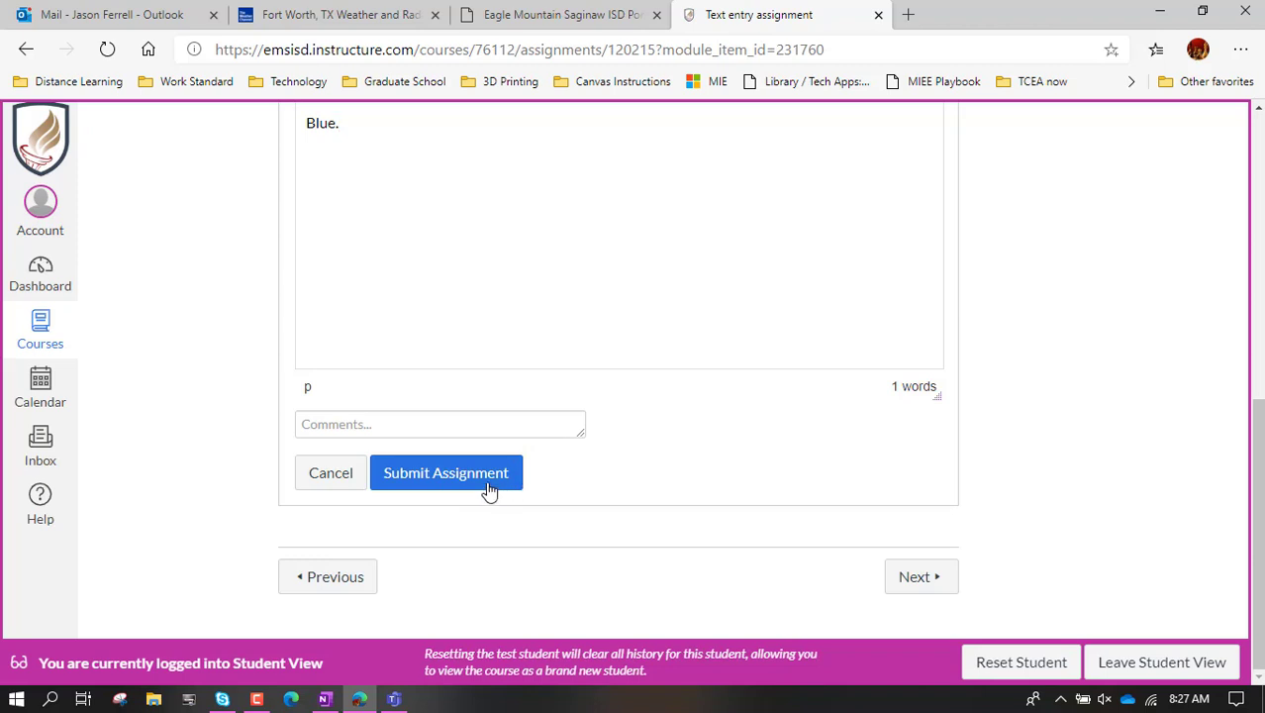
scroll(675, 405, up, 3)
scroll(644, 404, down, 2)
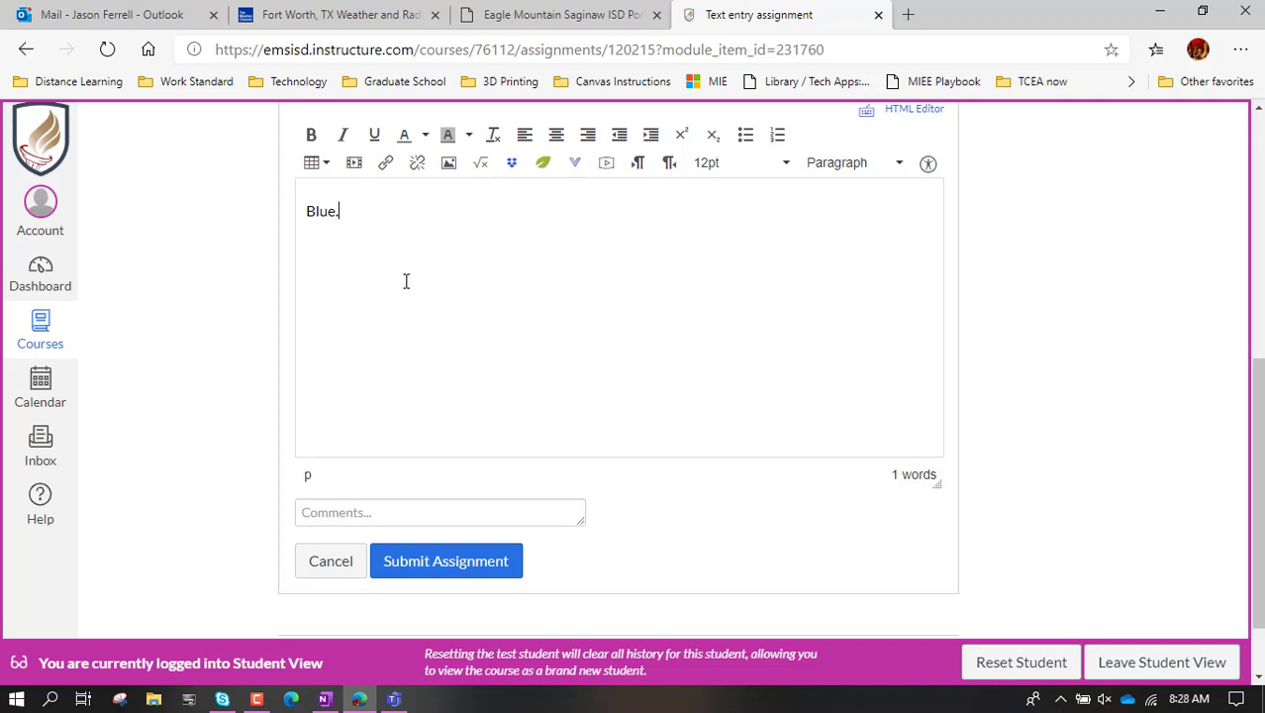
scroll(405, 281, up, 1)
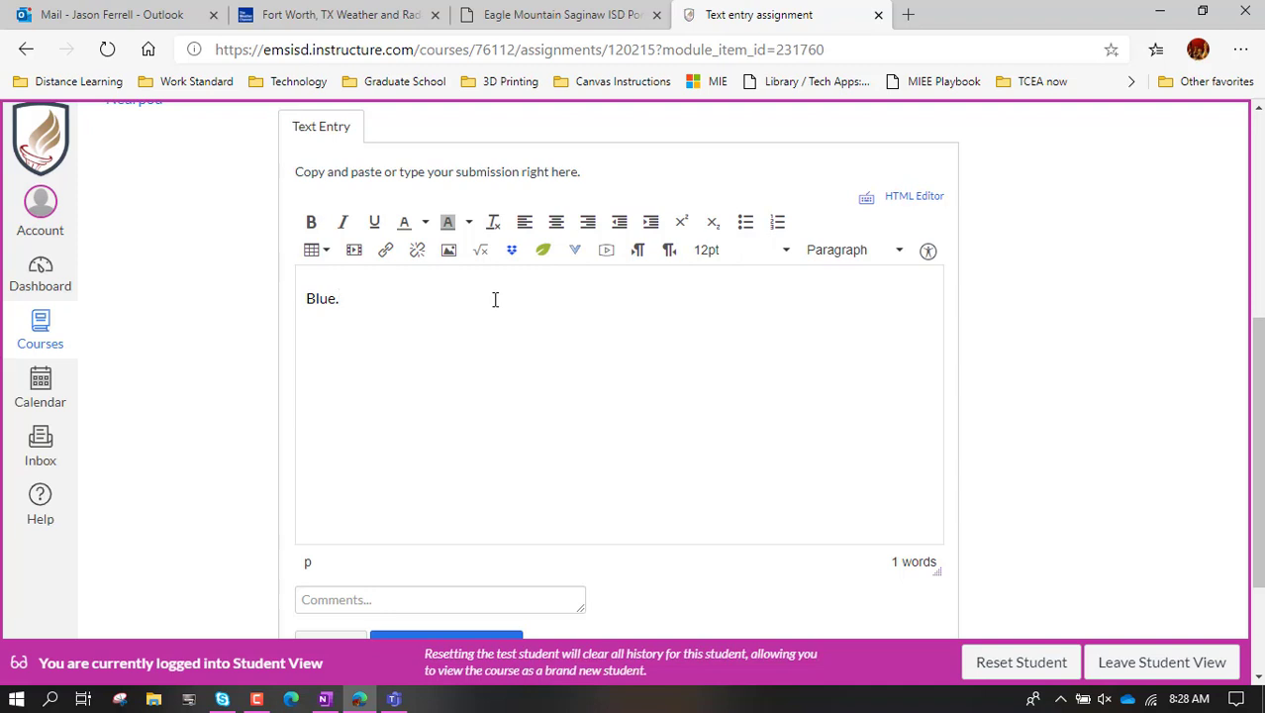
Open the media recorder from the text editor and allow the site to use the microphone and camera
click(606, 253)
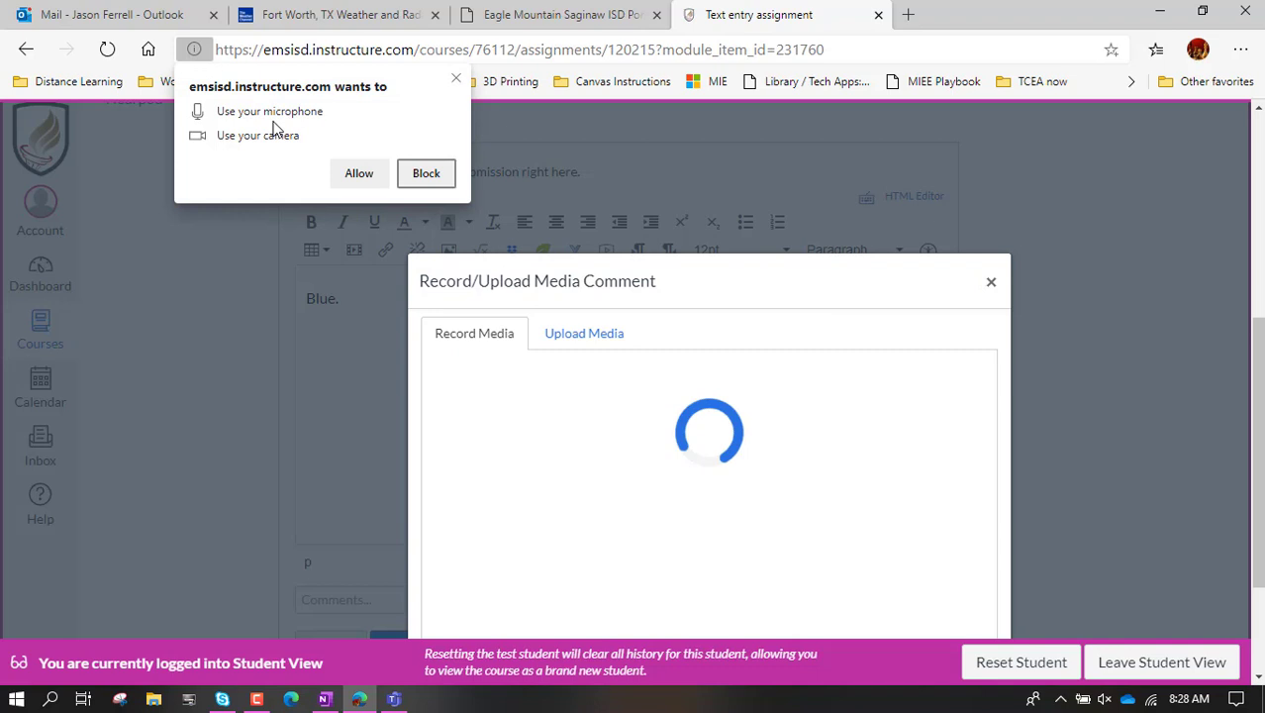
click(349, 173)
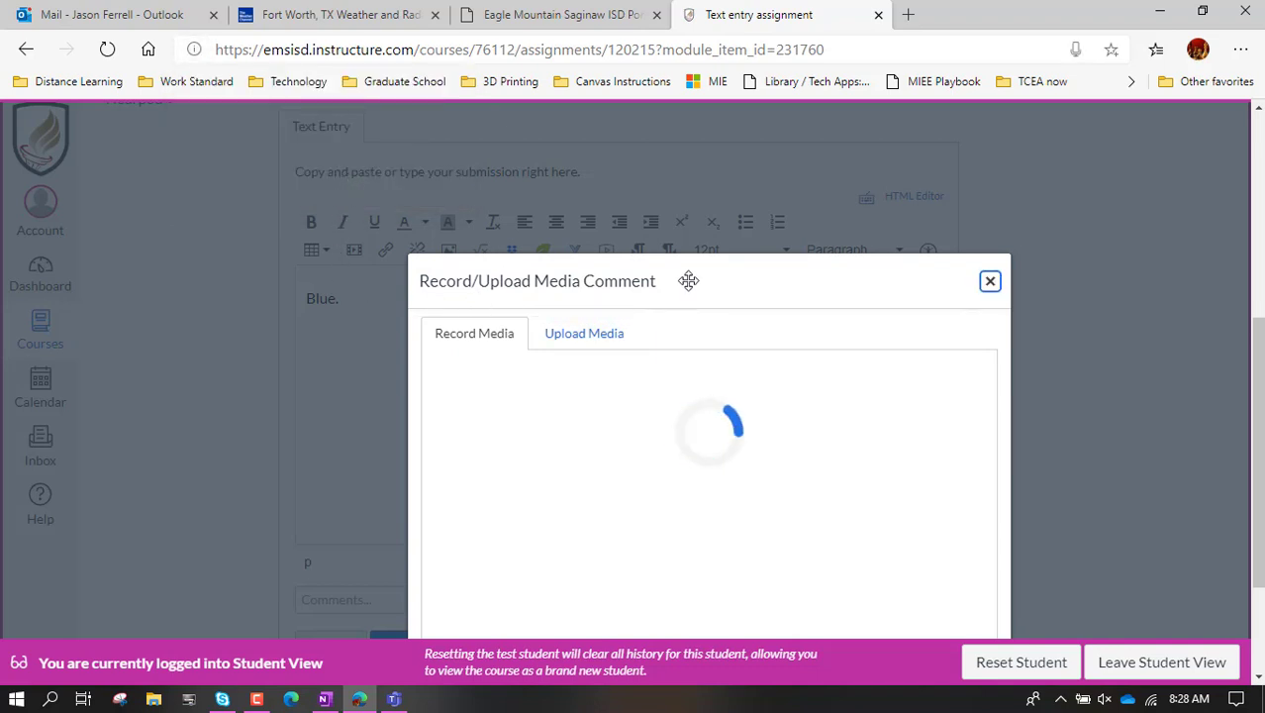
drag(688, 281, 622, 138)
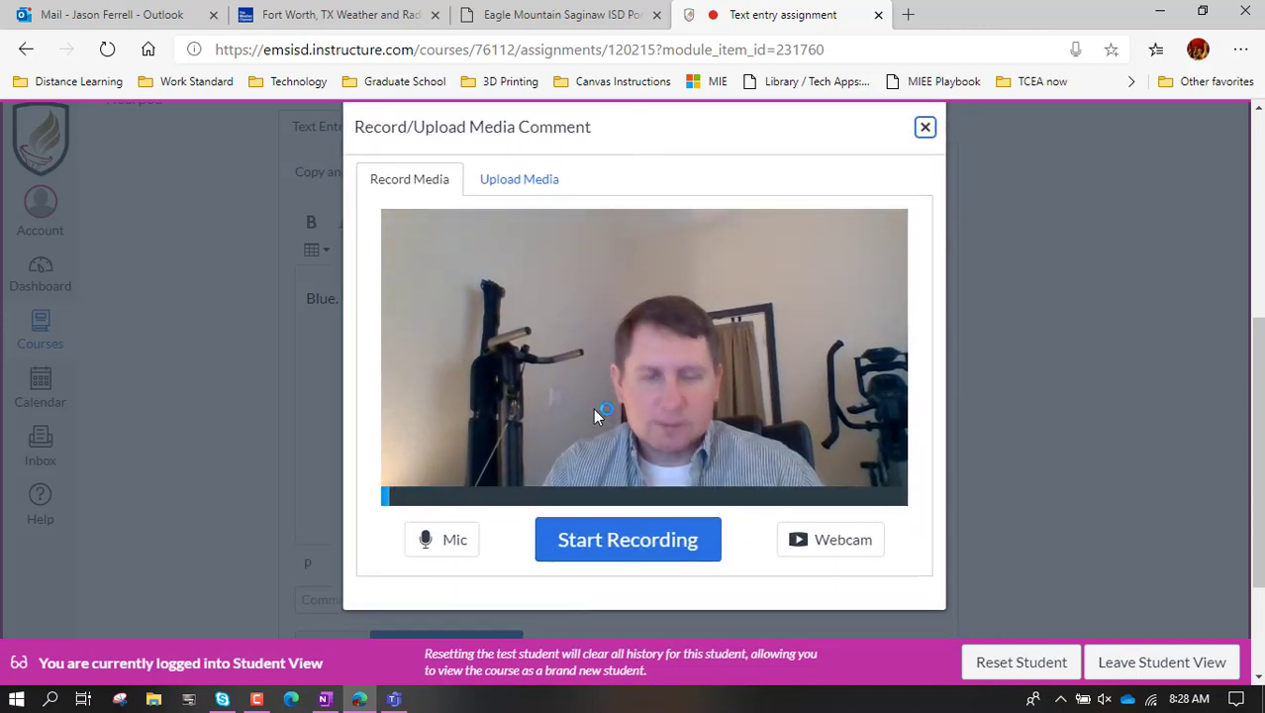
Record a short webcam clip of about 5 seconds and save it into the answer below "Blue."
click(610, 548)
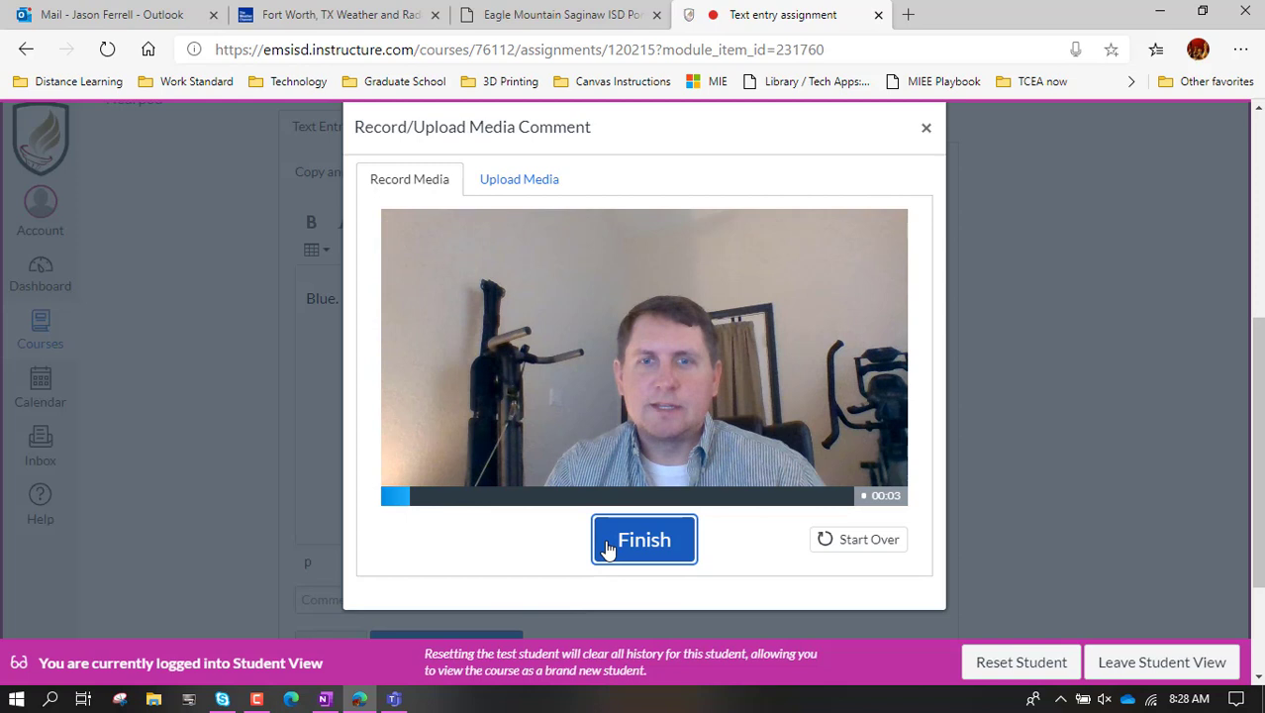
click(624, 547)
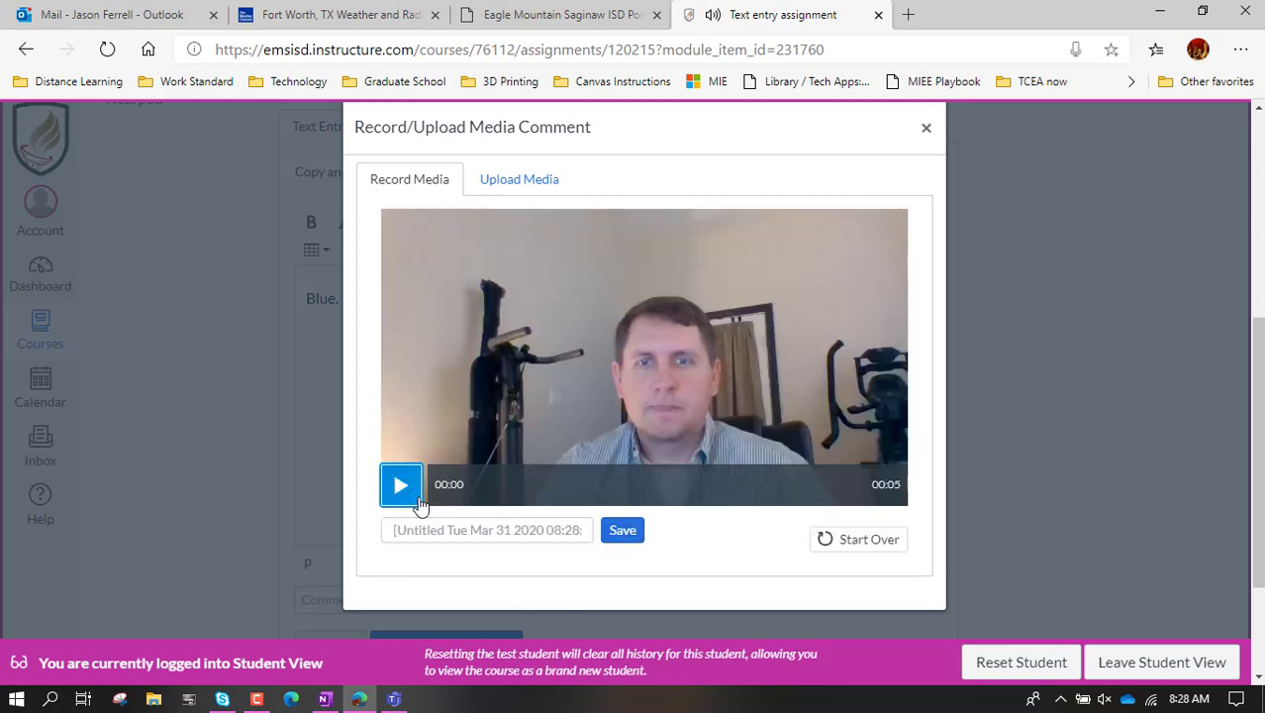
click(621, 536)
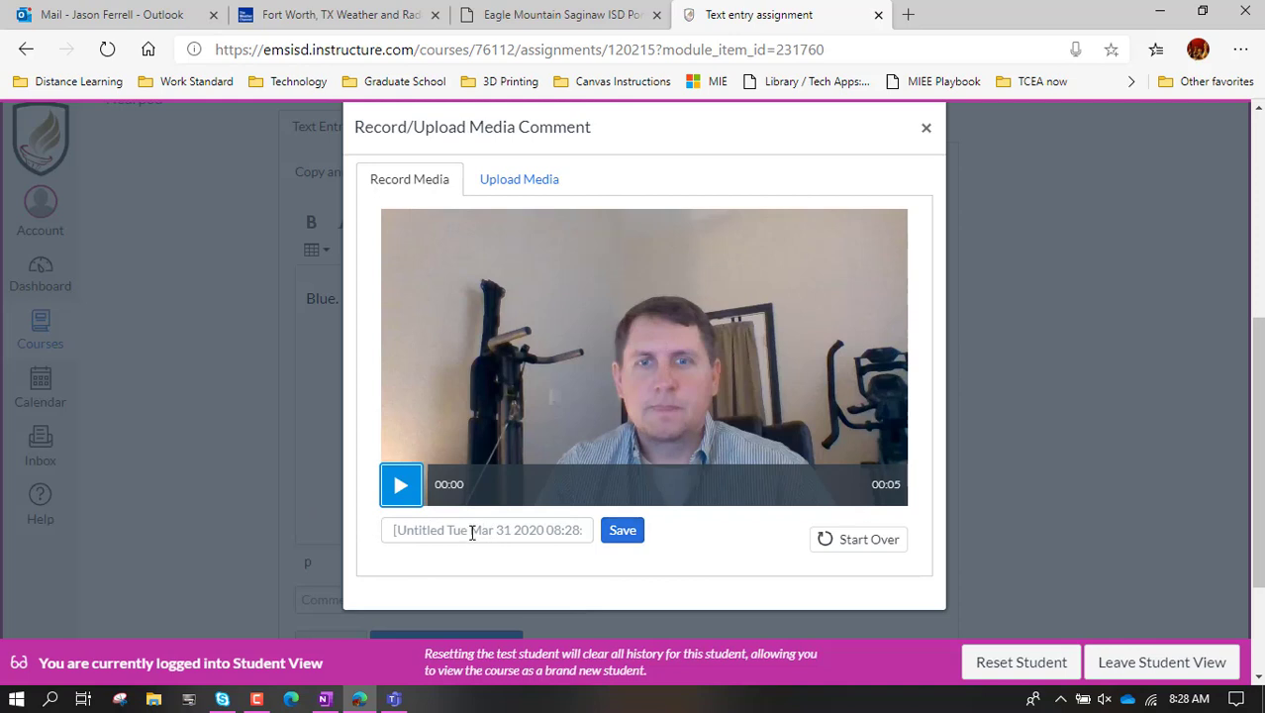
click(624, 531)
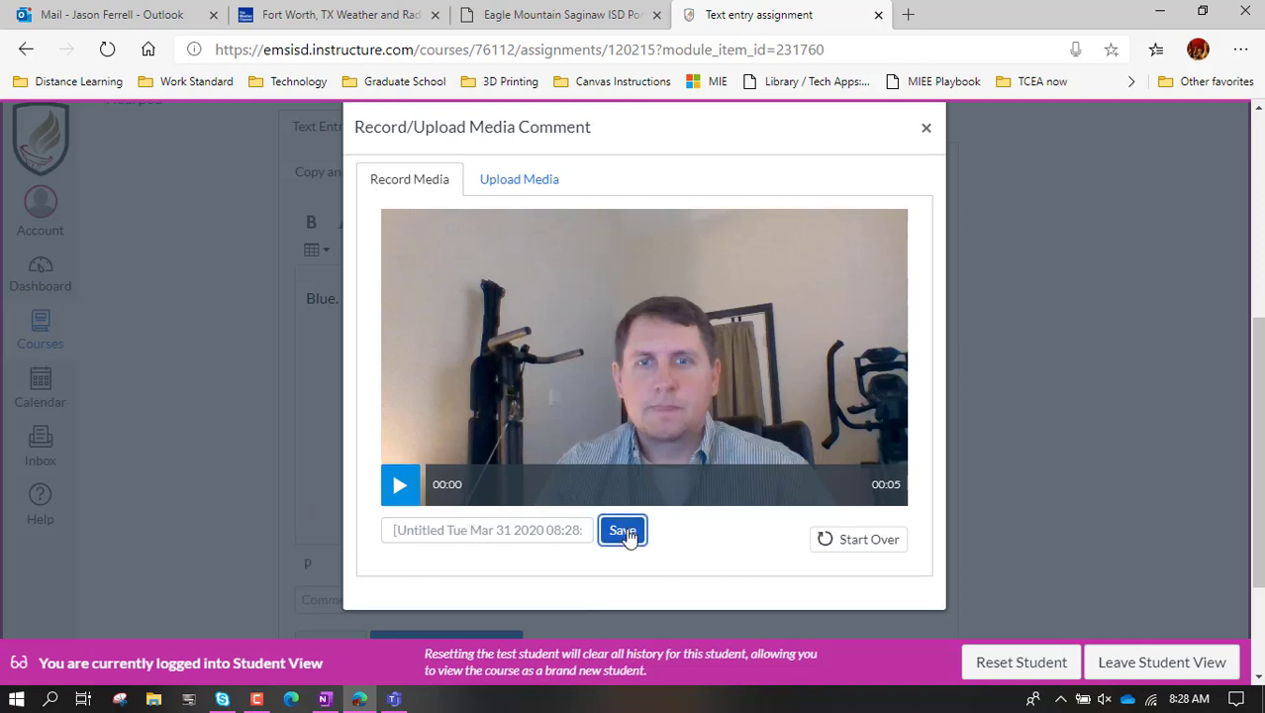
click(624, 531)
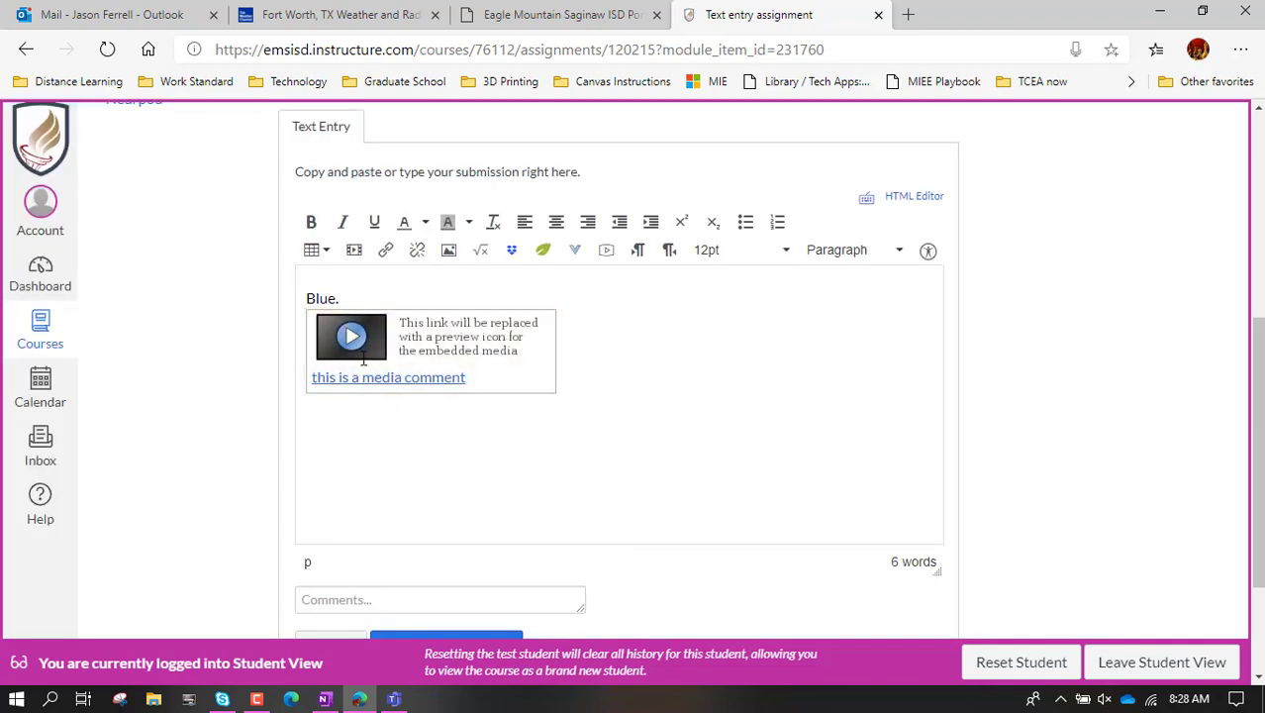
Submit the Text entry assignment and go on to the Website URL Assignment
scroll(534, 461, down, 2)
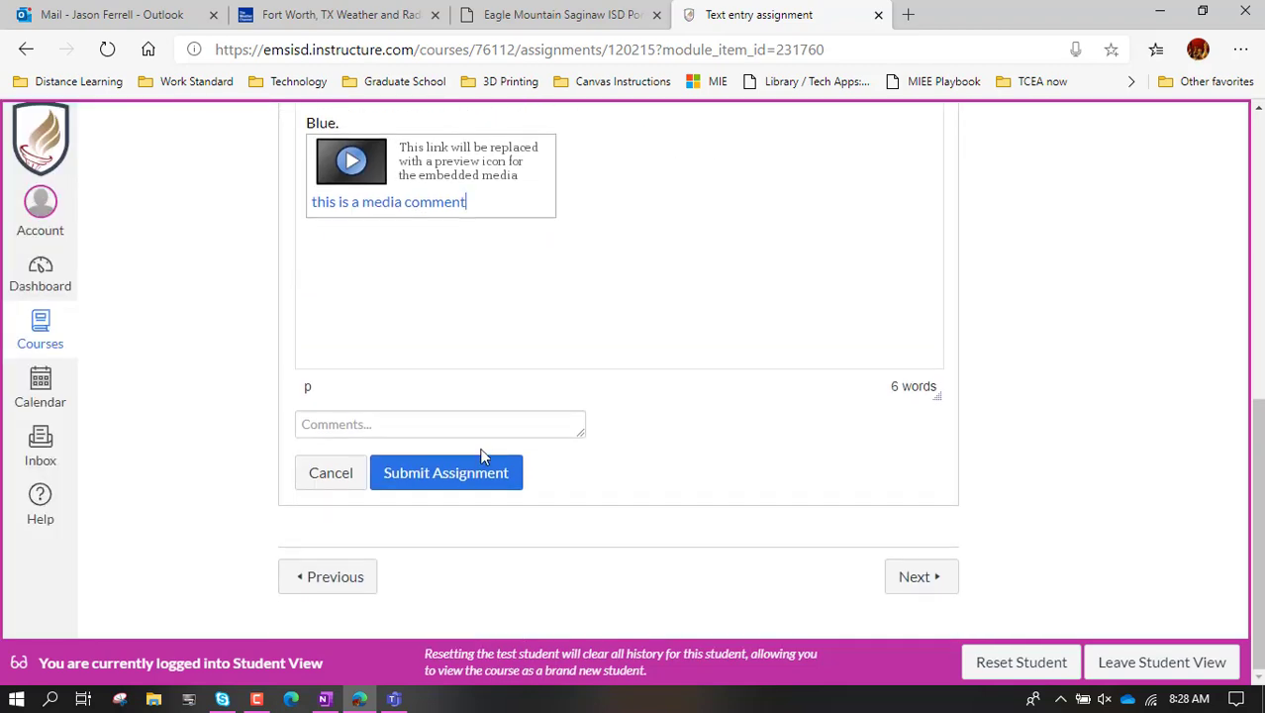
click(430, 473)
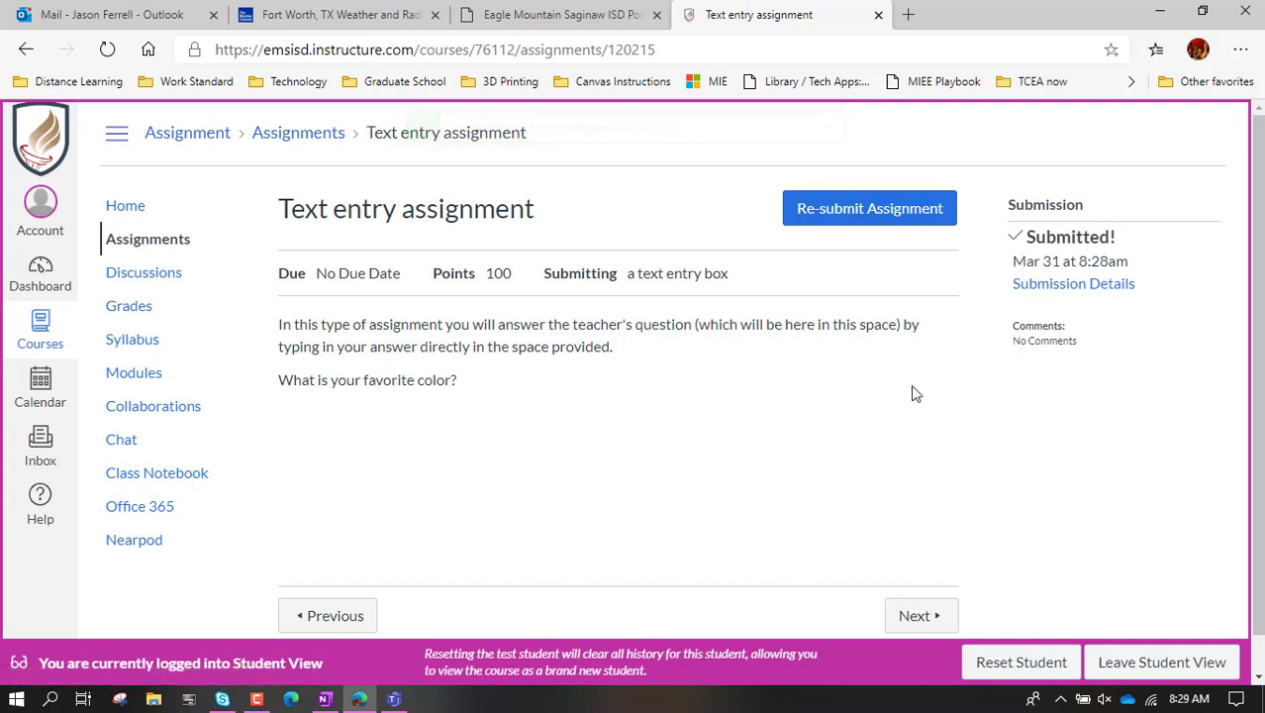
click(920, 626)
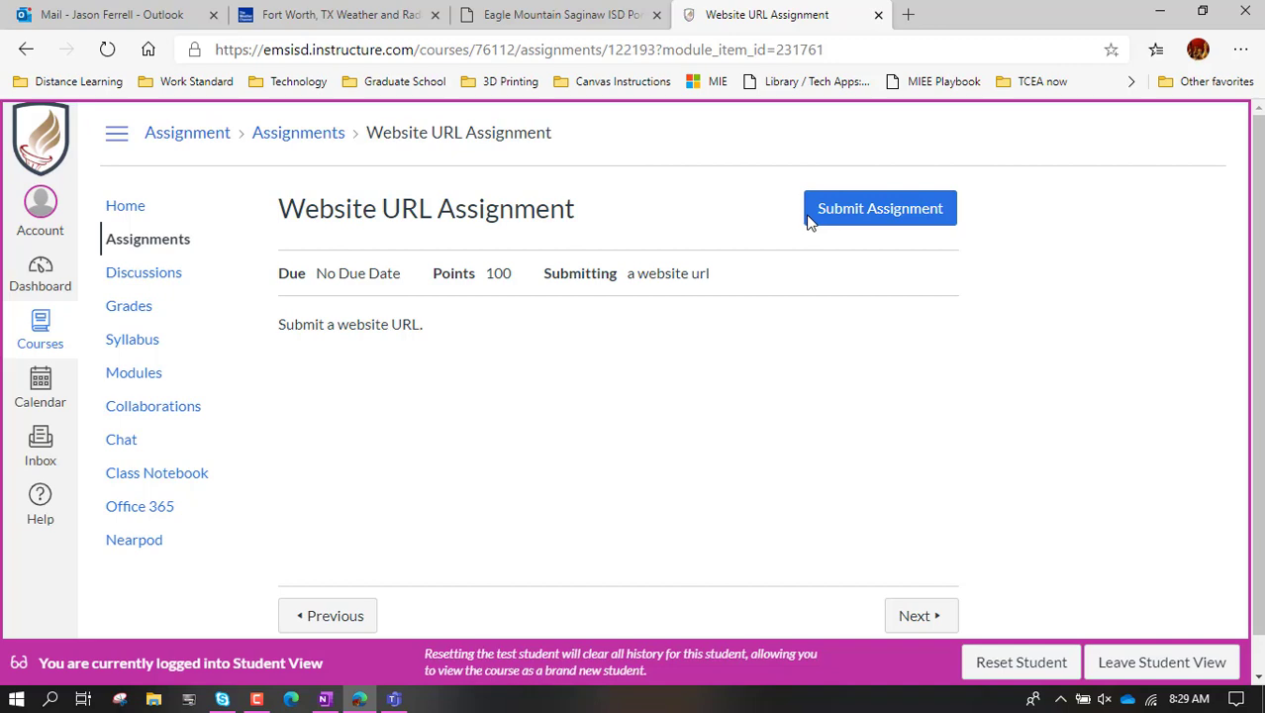
Start a submission for the Website URL Assignment and paste in the address copied from the open Fort Worth weather radar page
click(847, 210)
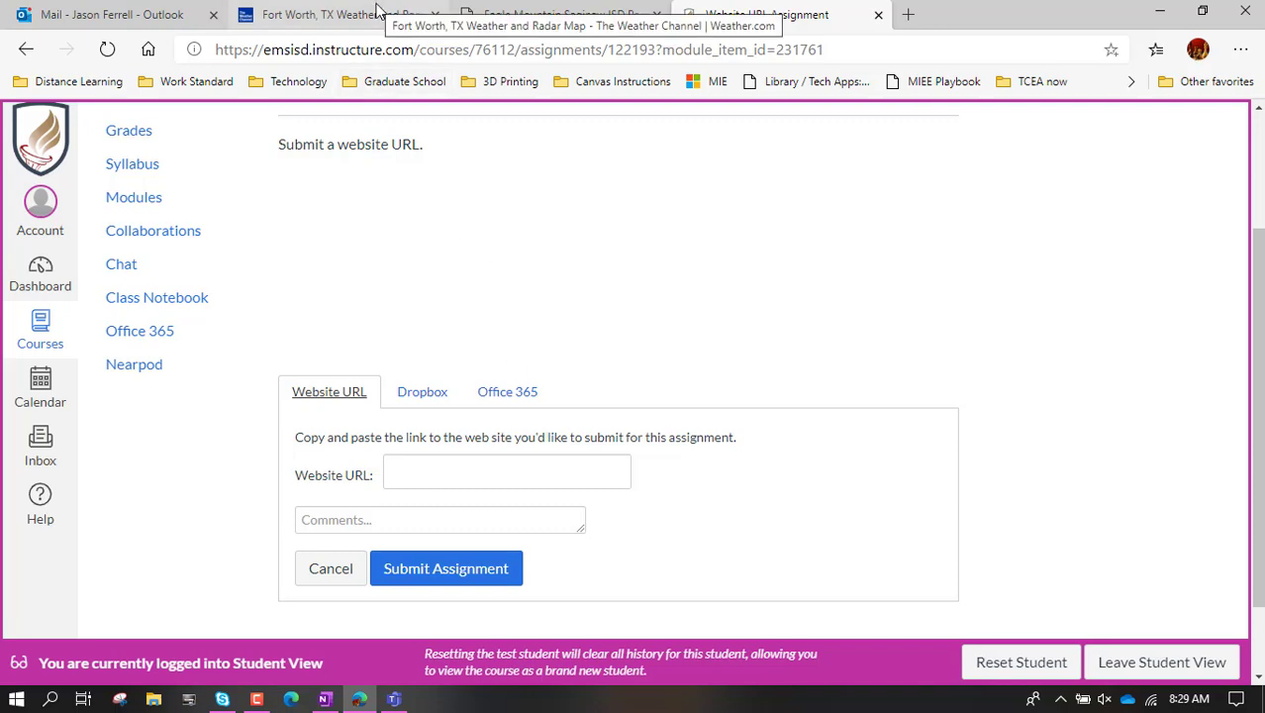
click(337, 14)
click(372, 50)
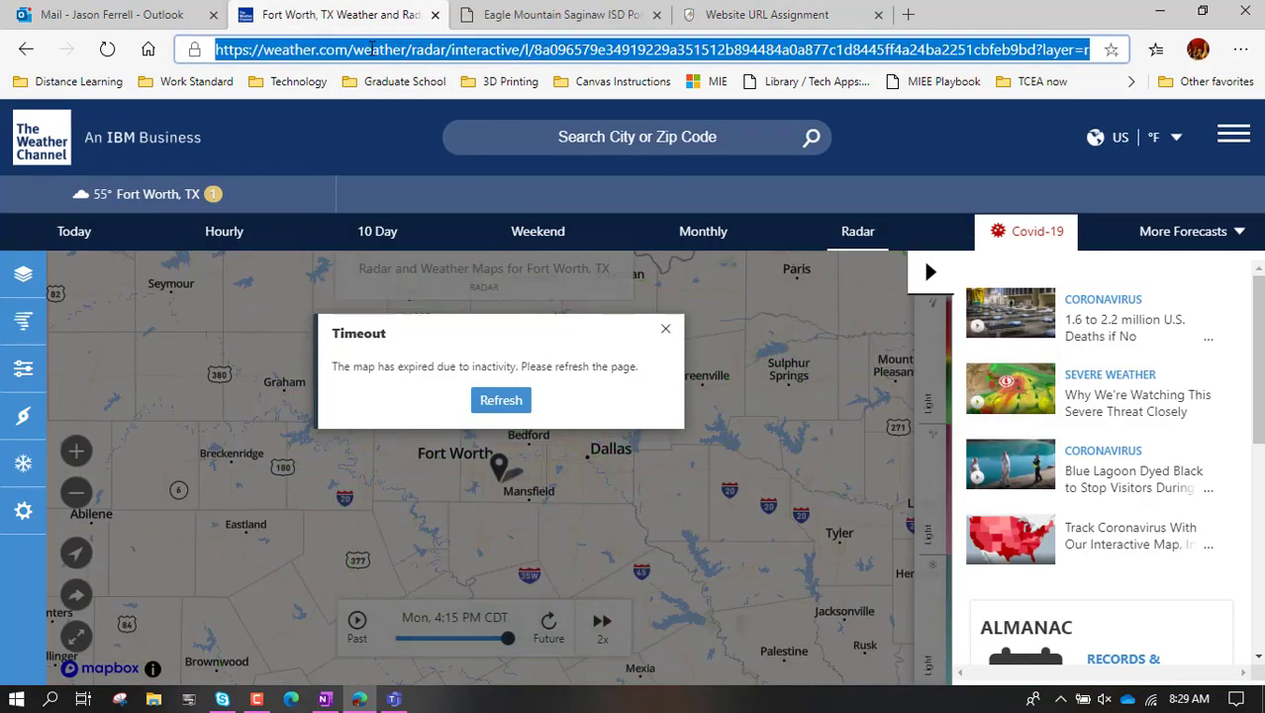
click(770, 14)
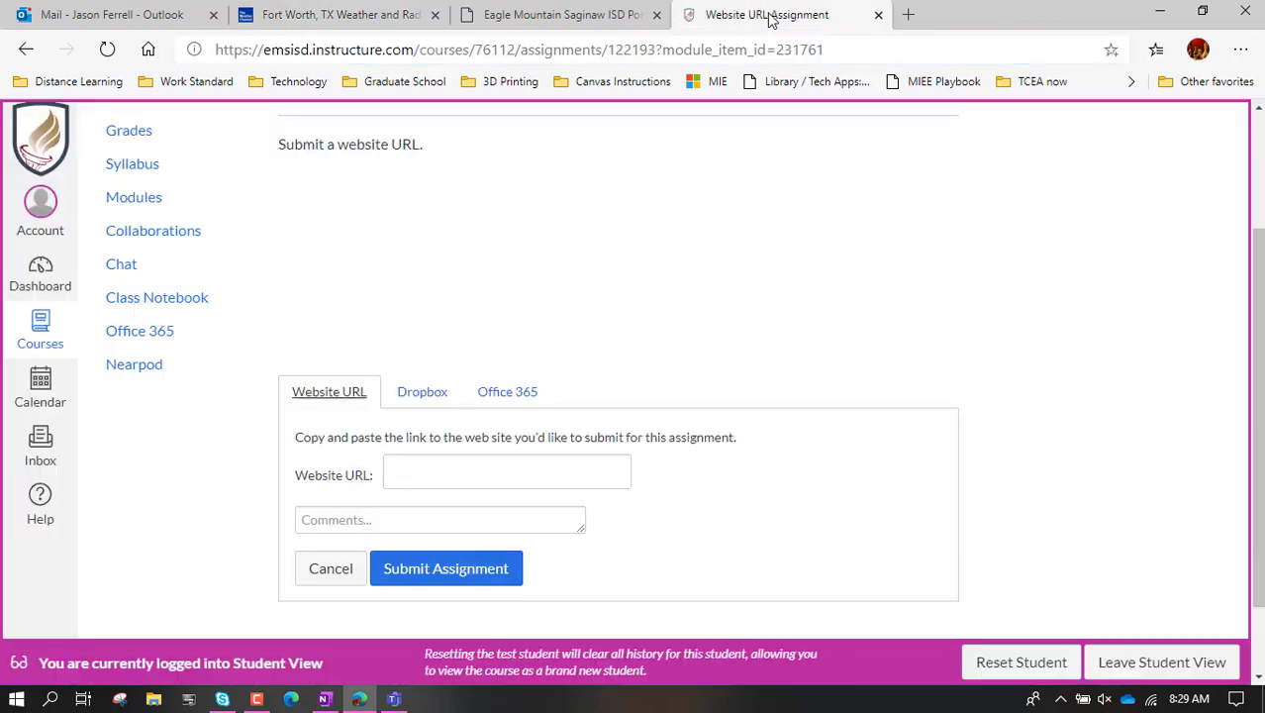
click(479, 470)
key(ctrl+v)
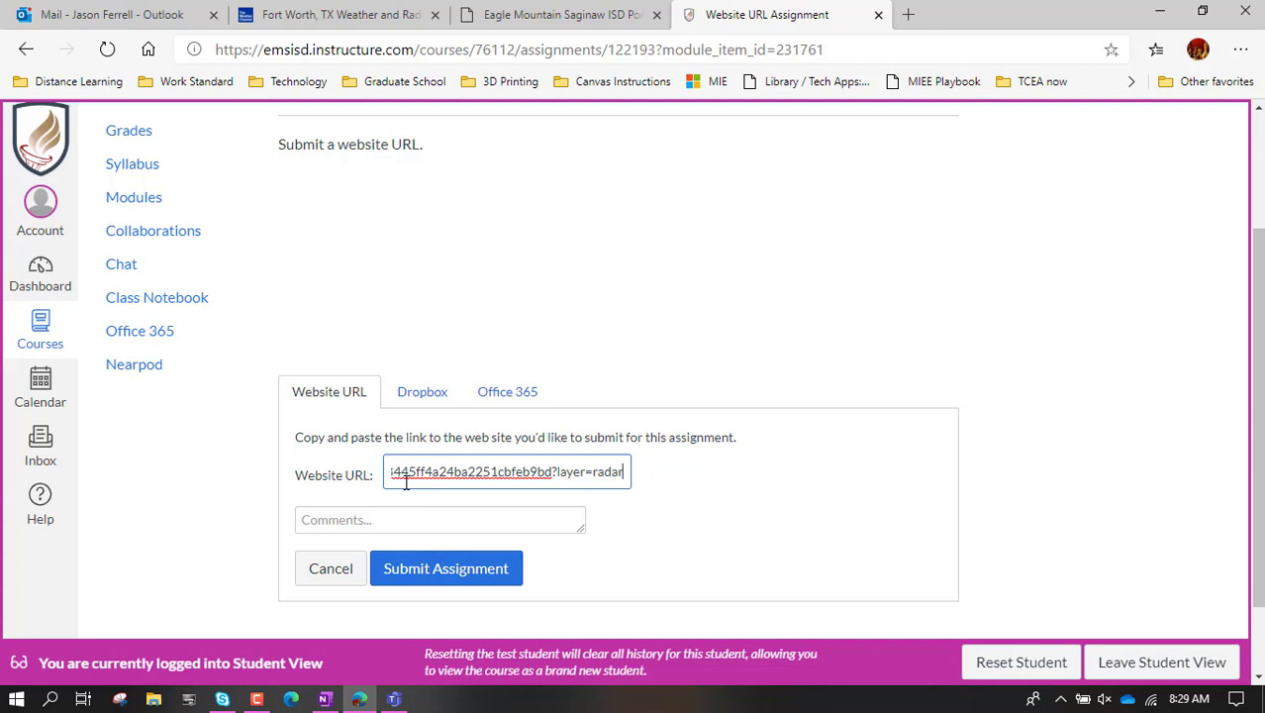
Select the full weather radar page address once more, then return and submit the Website URL Assignment
click(382, 13)
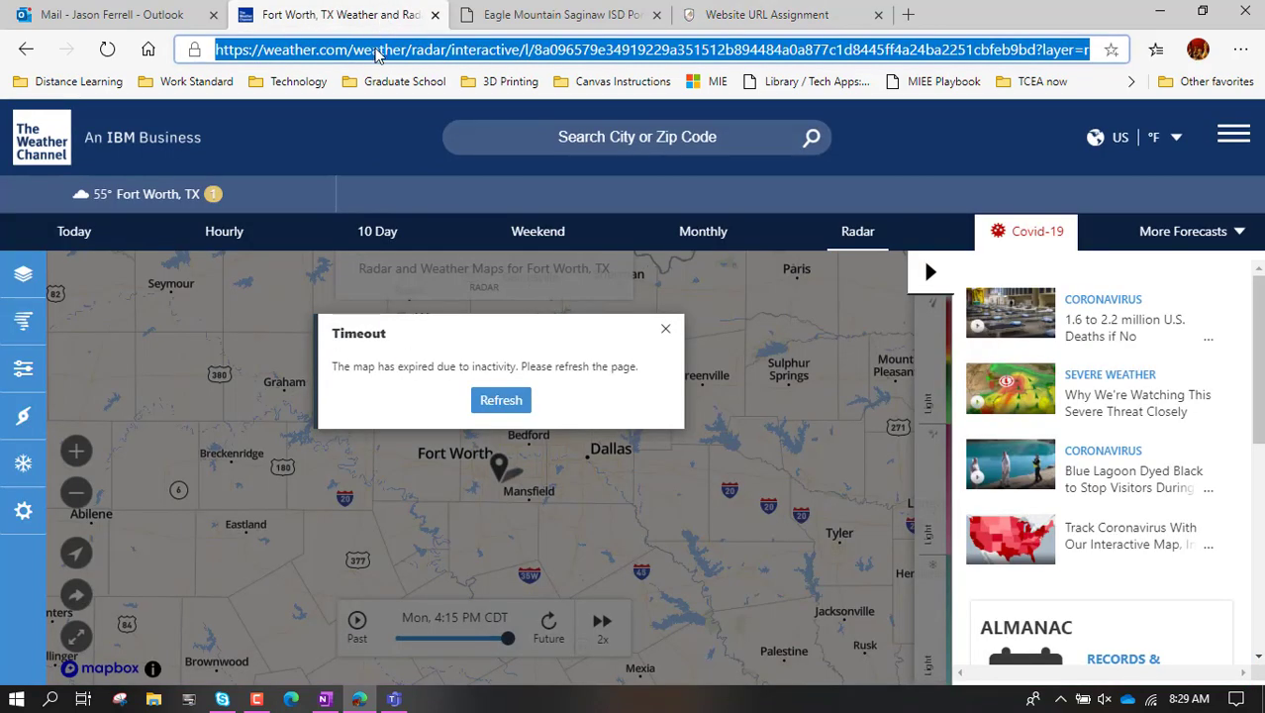
click(376, 49)
key(ctrl+a)
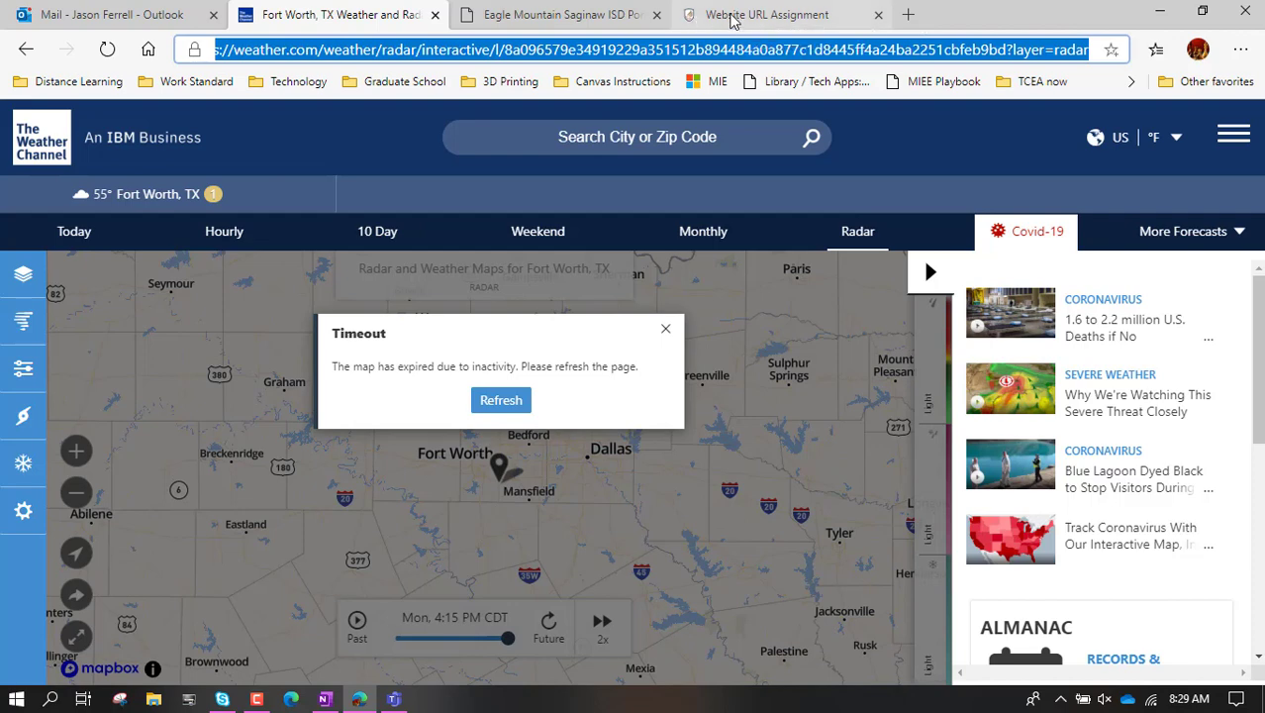
click(731, 18)
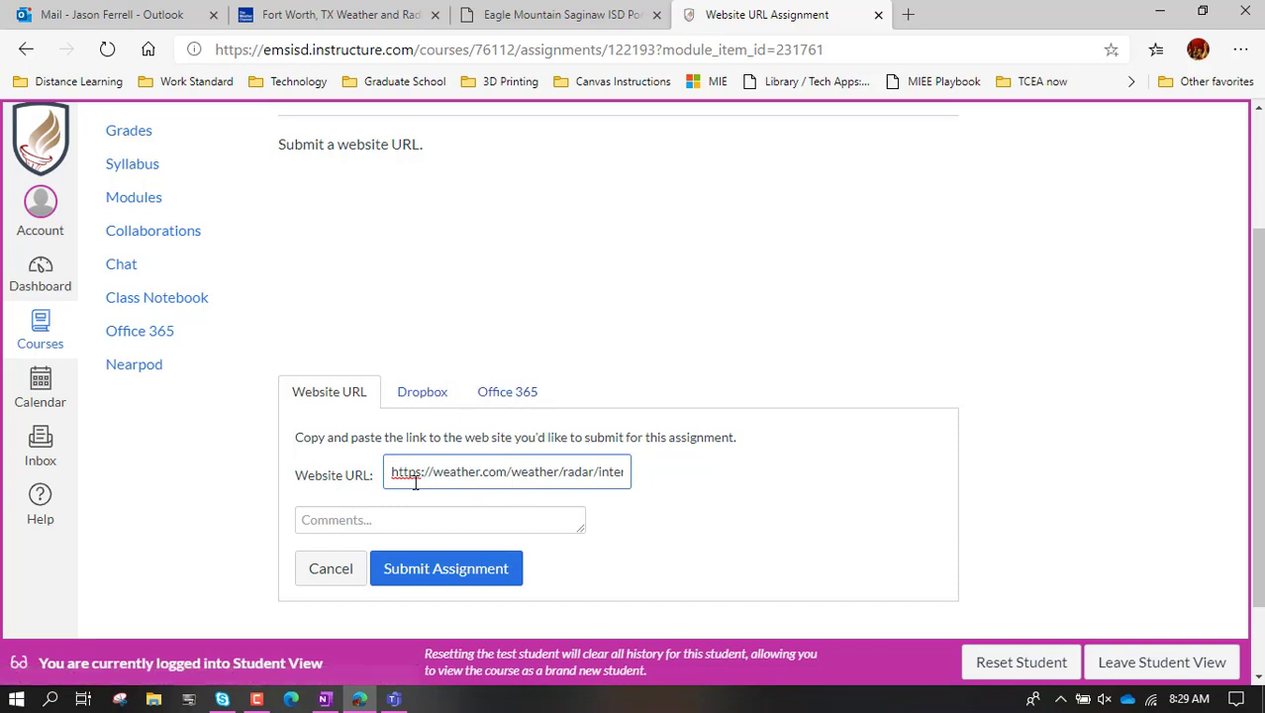
click(433, 571)
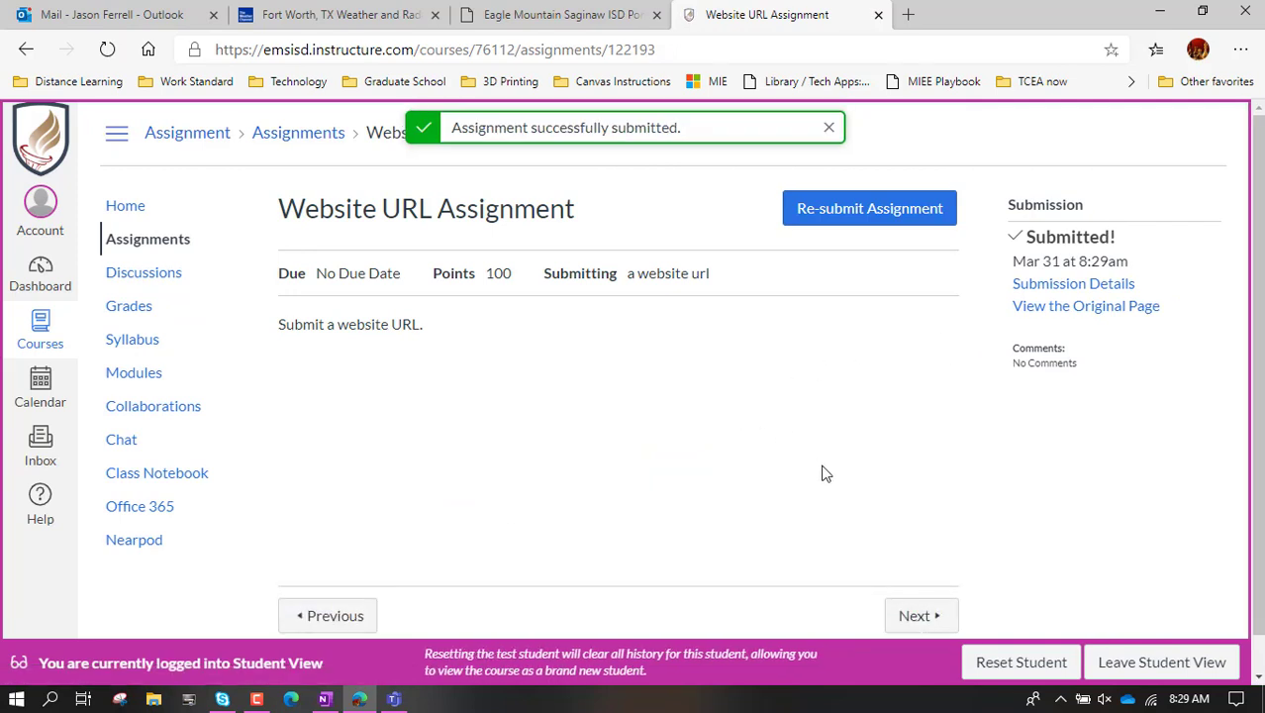
Start a submission for the next assignment, Media Recording Assignment, and open its media recorder fully in view
click(920, 616)
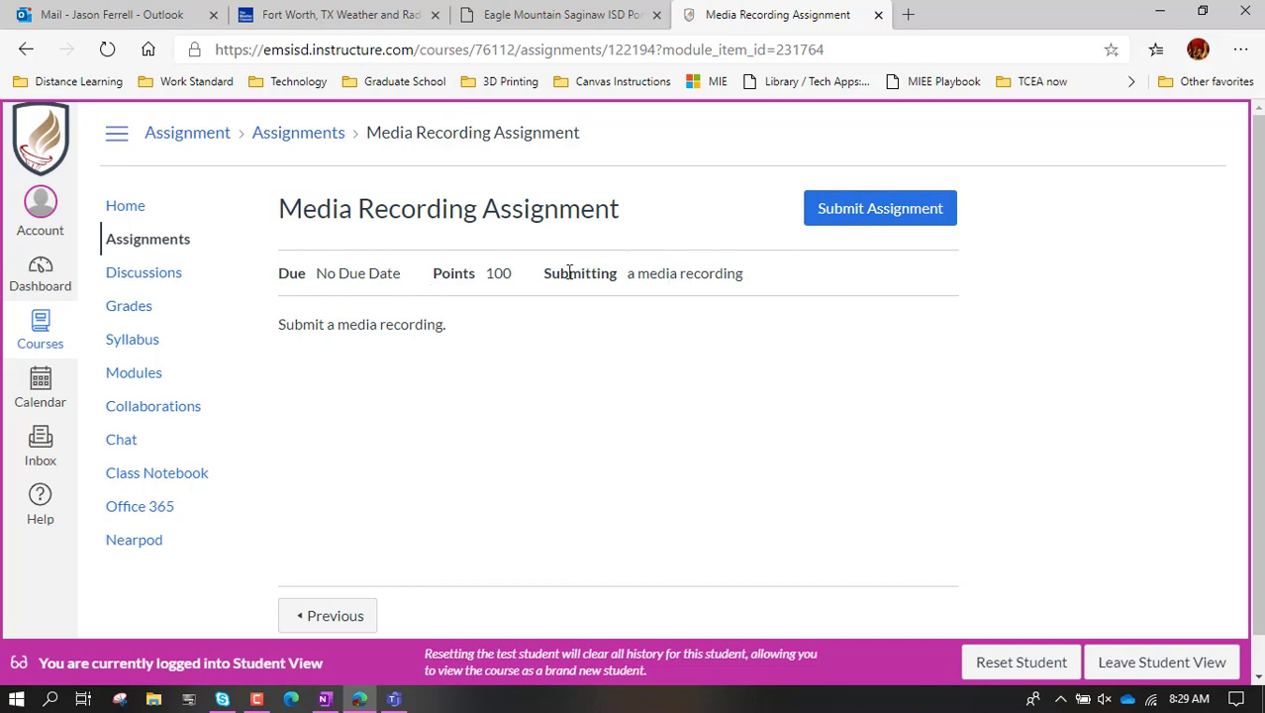
click(882, 210)
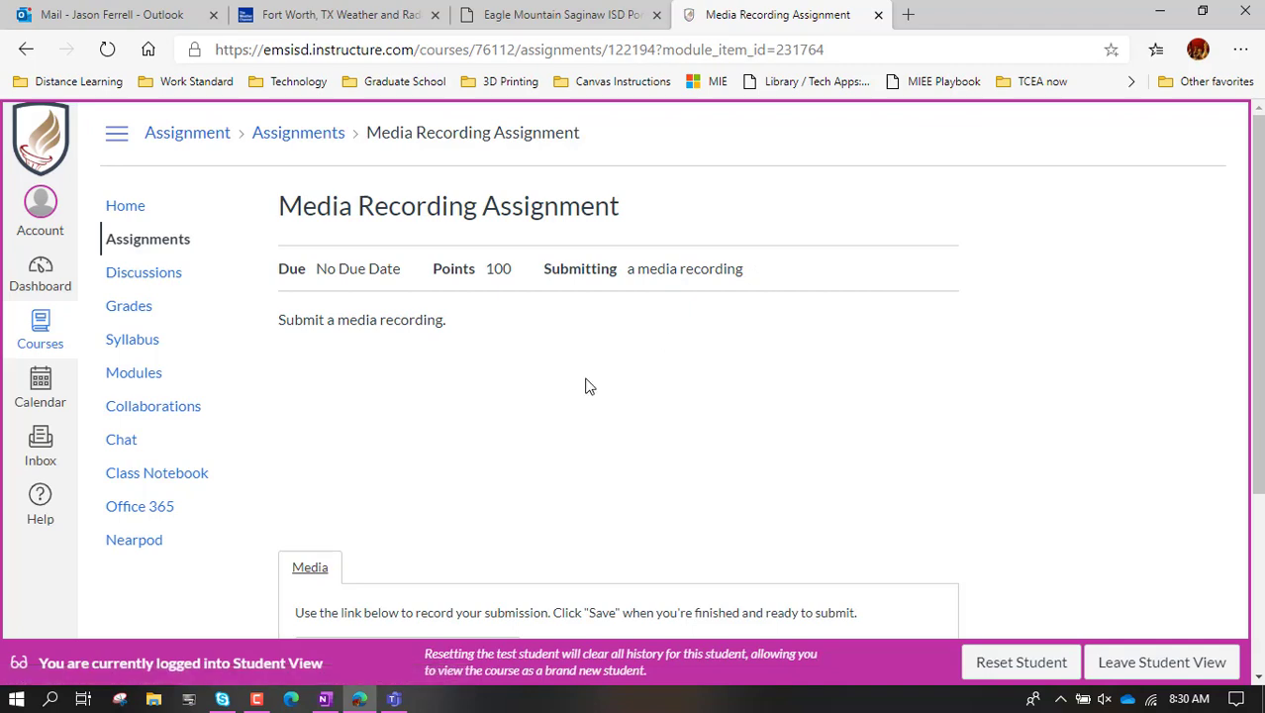
scroll(574, 391, down, 3)
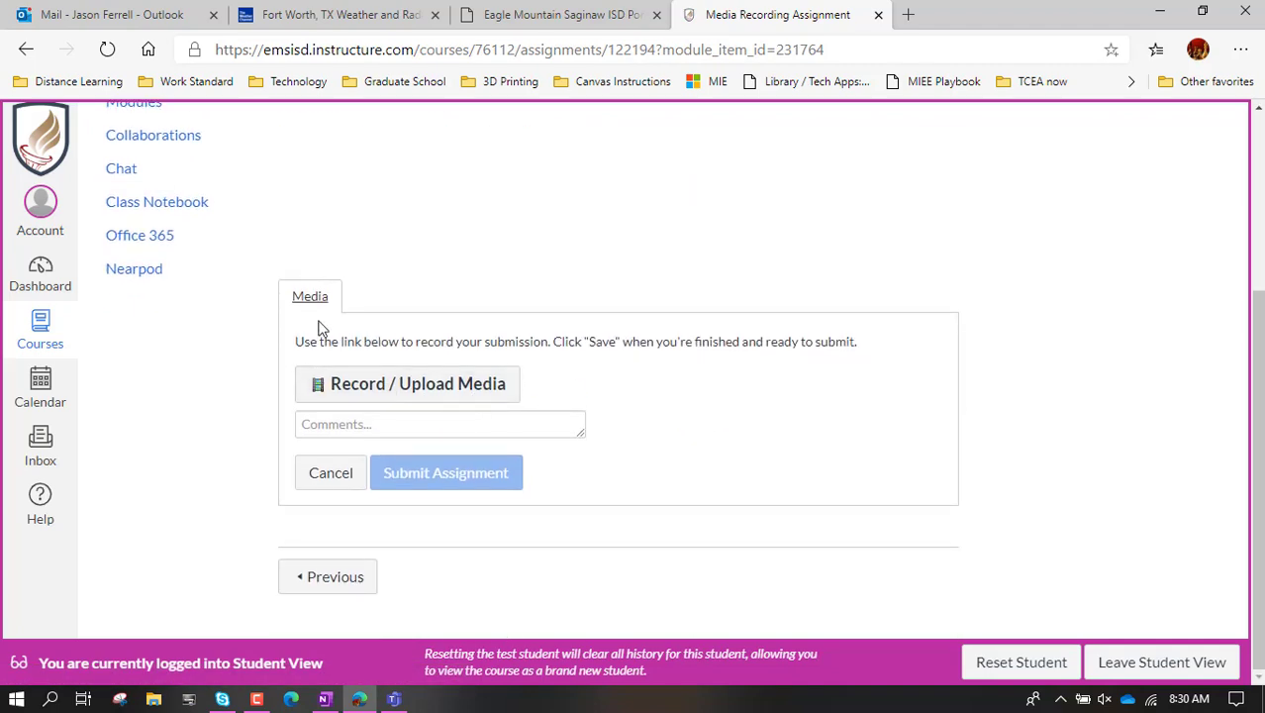
click(399, 386)
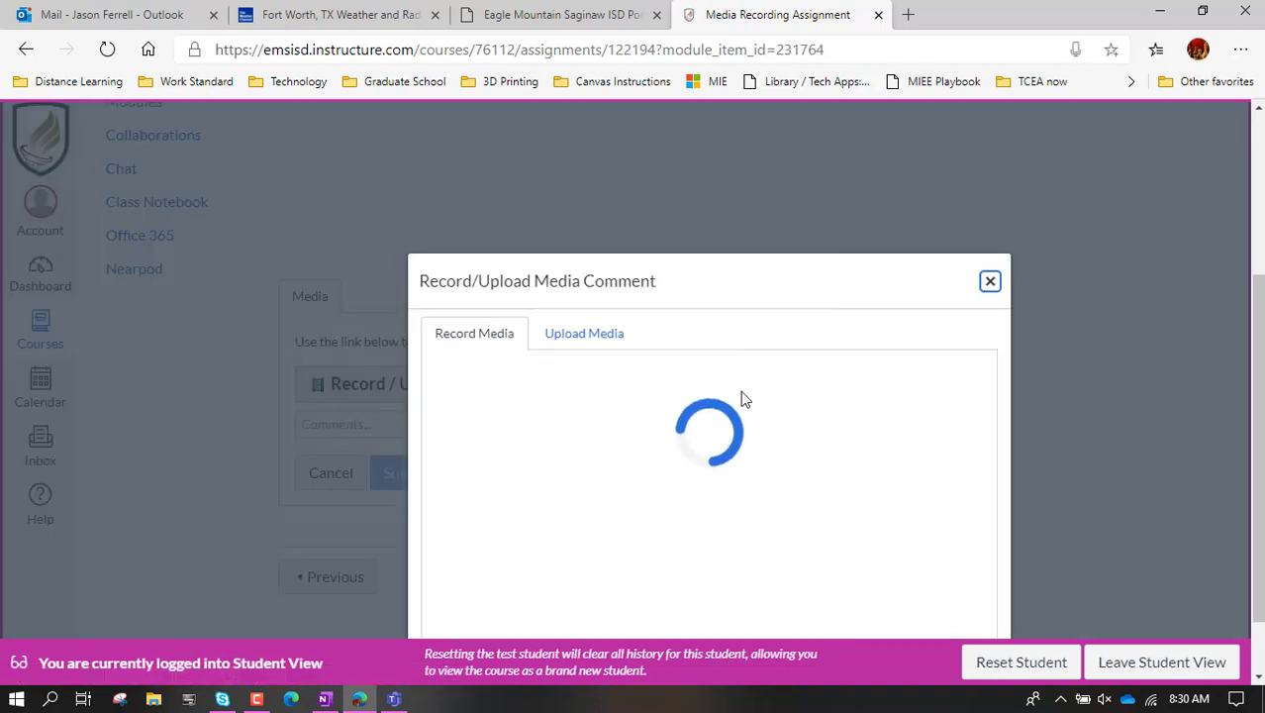
scroll(749, 367, down, 1)
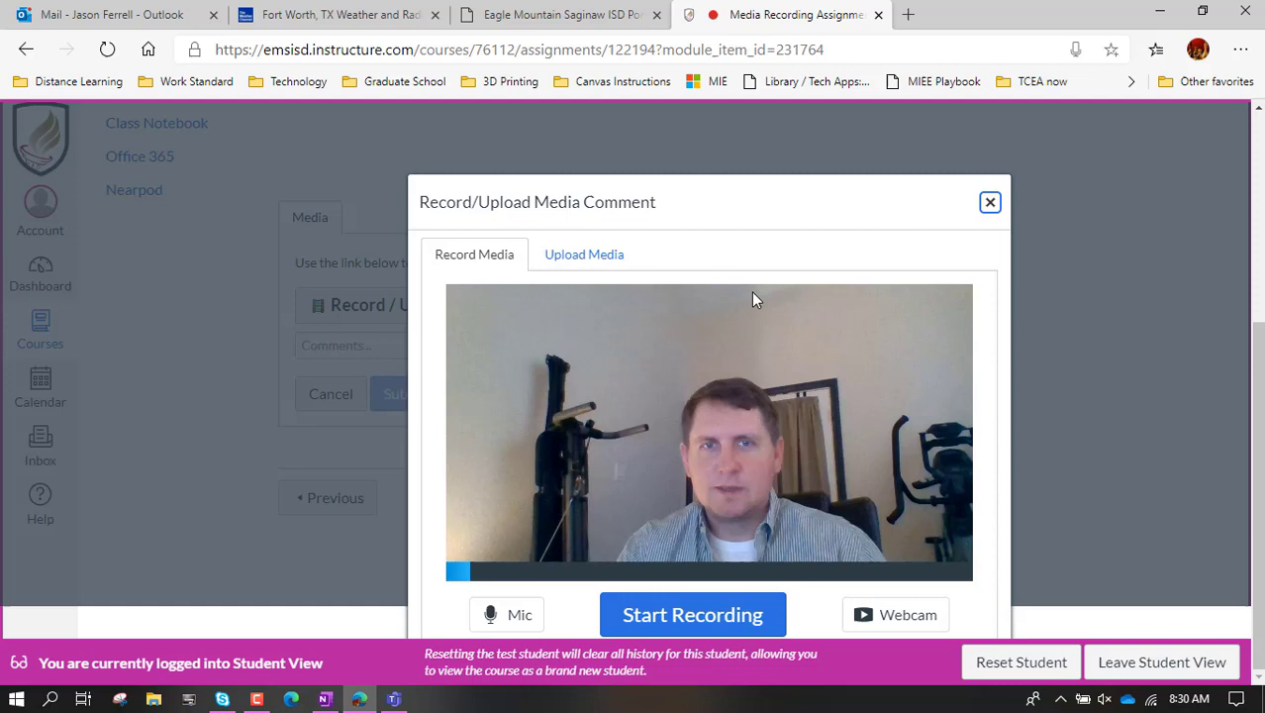
drag(778, 205, 731, 150)
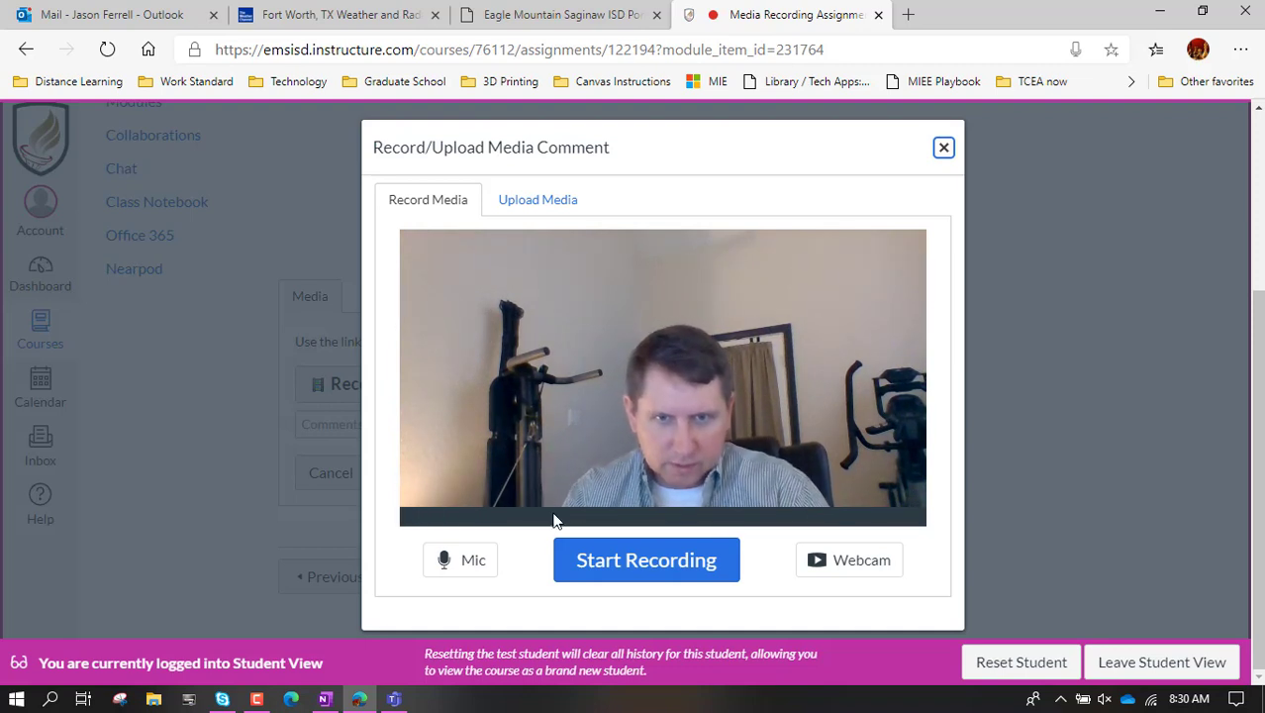
Review the recorder's microphone choices and set its webcam source to No Video
click(476, 572)
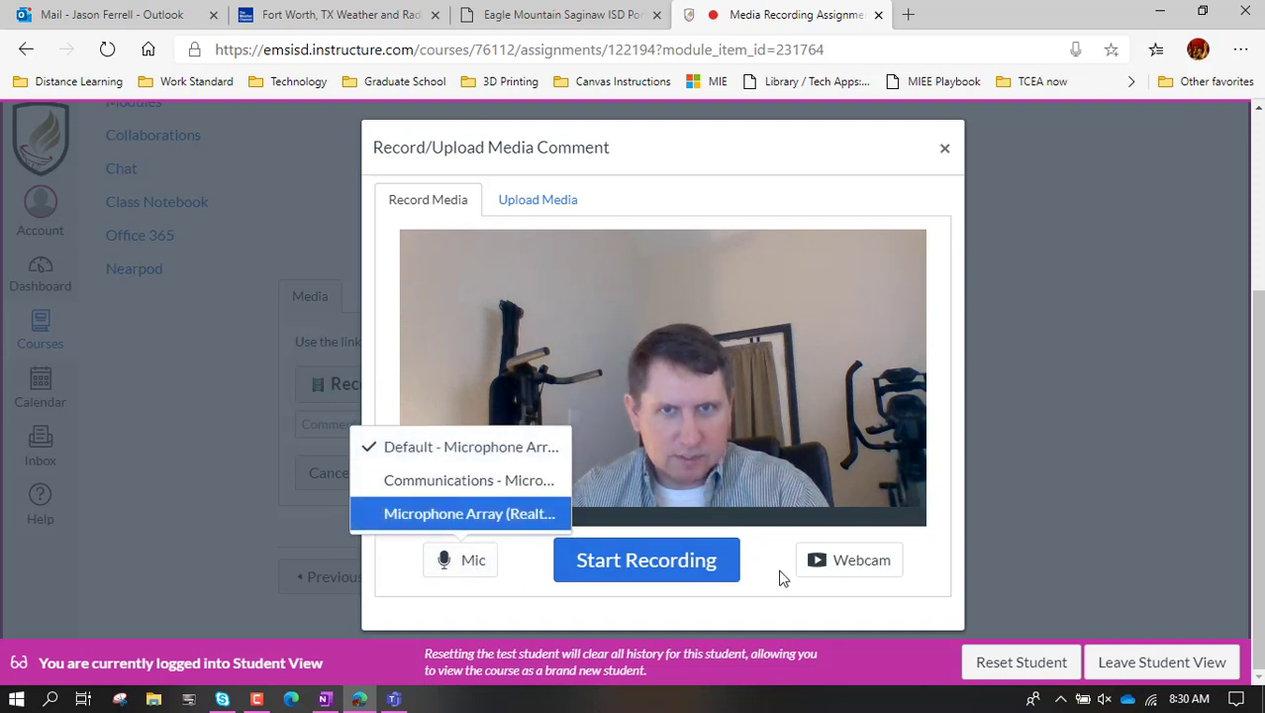
click(834, 571)
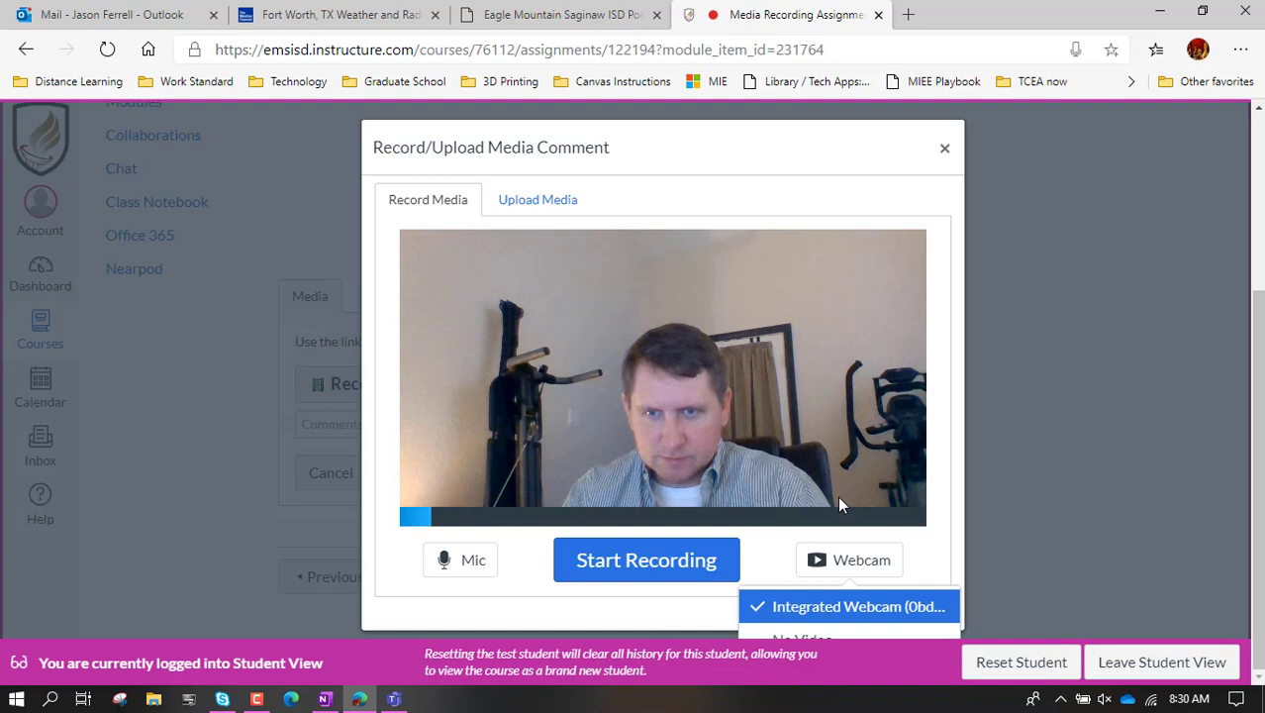
key(ctrl+minus)
key(ctrl+minus)
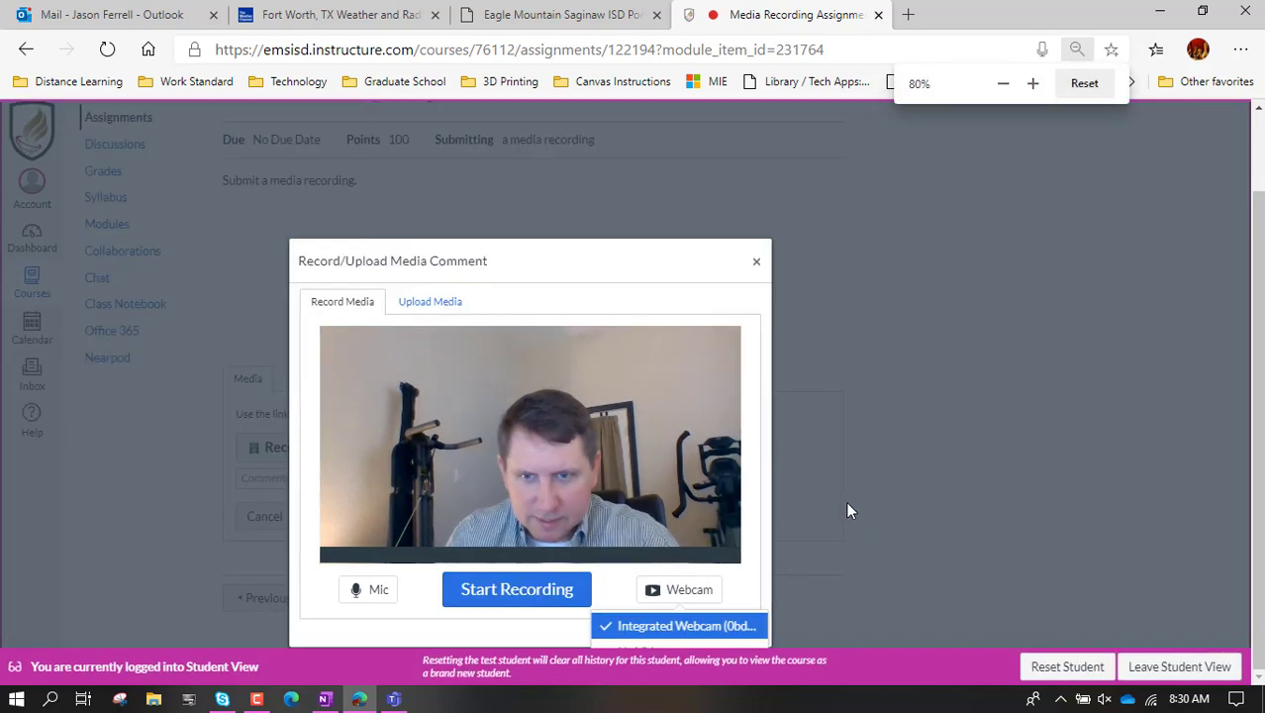
key(ctrl+plus)
key(ctrl+plus)
key(ctrl+plus)
scroll(877, 485, down, 2)
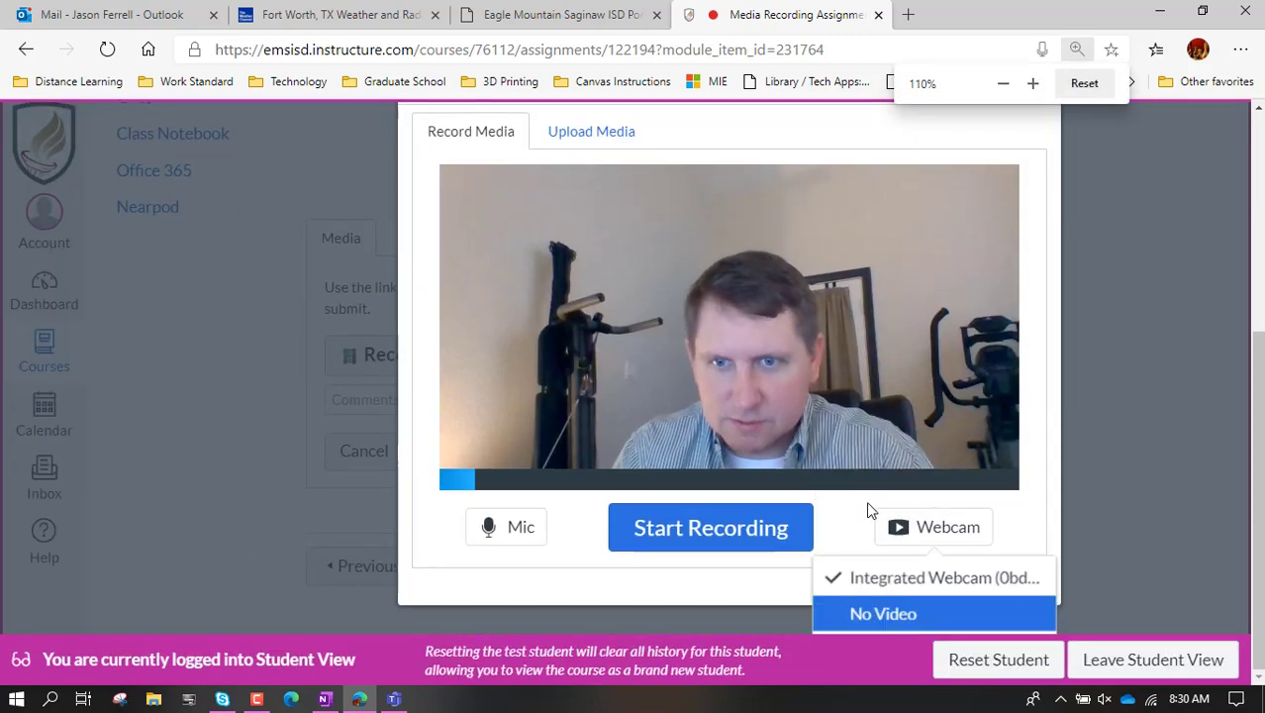
click(896, 616)
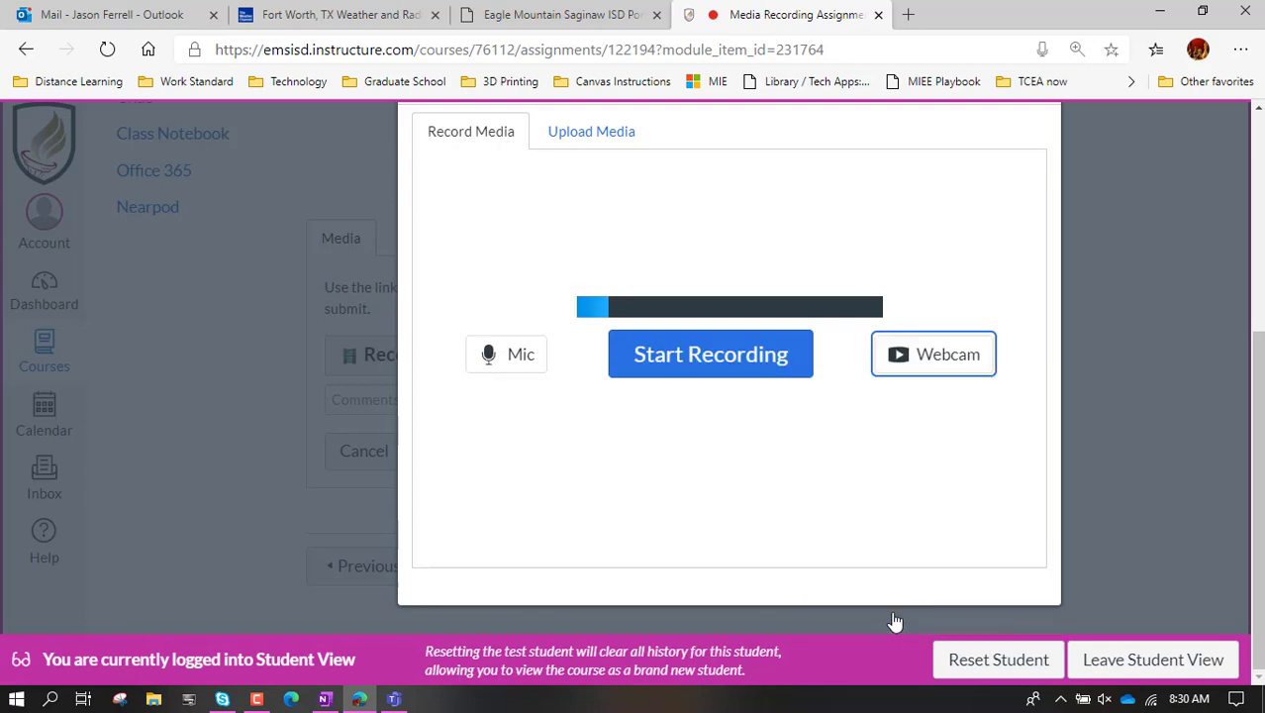
scroll(799, 476, up, 1)
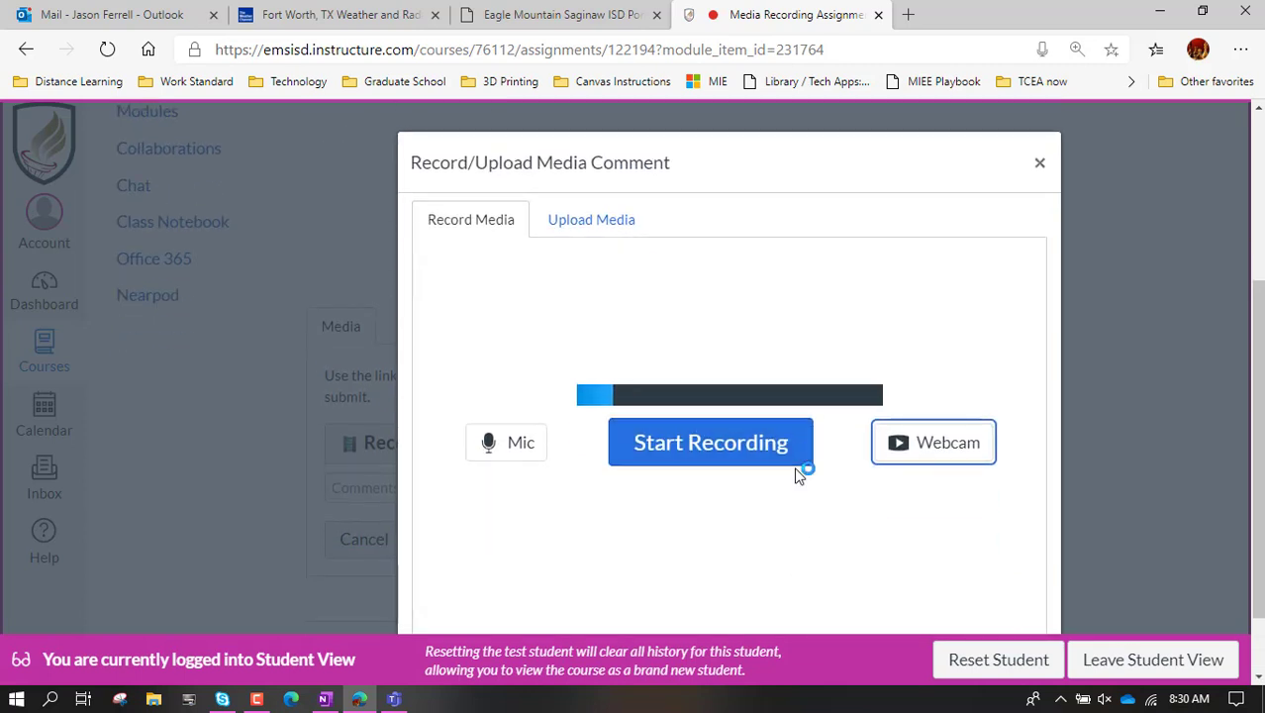
Record an audio-only clip about 5 seconds long in the media recorder and finish the recording
key(ctrl+minus)
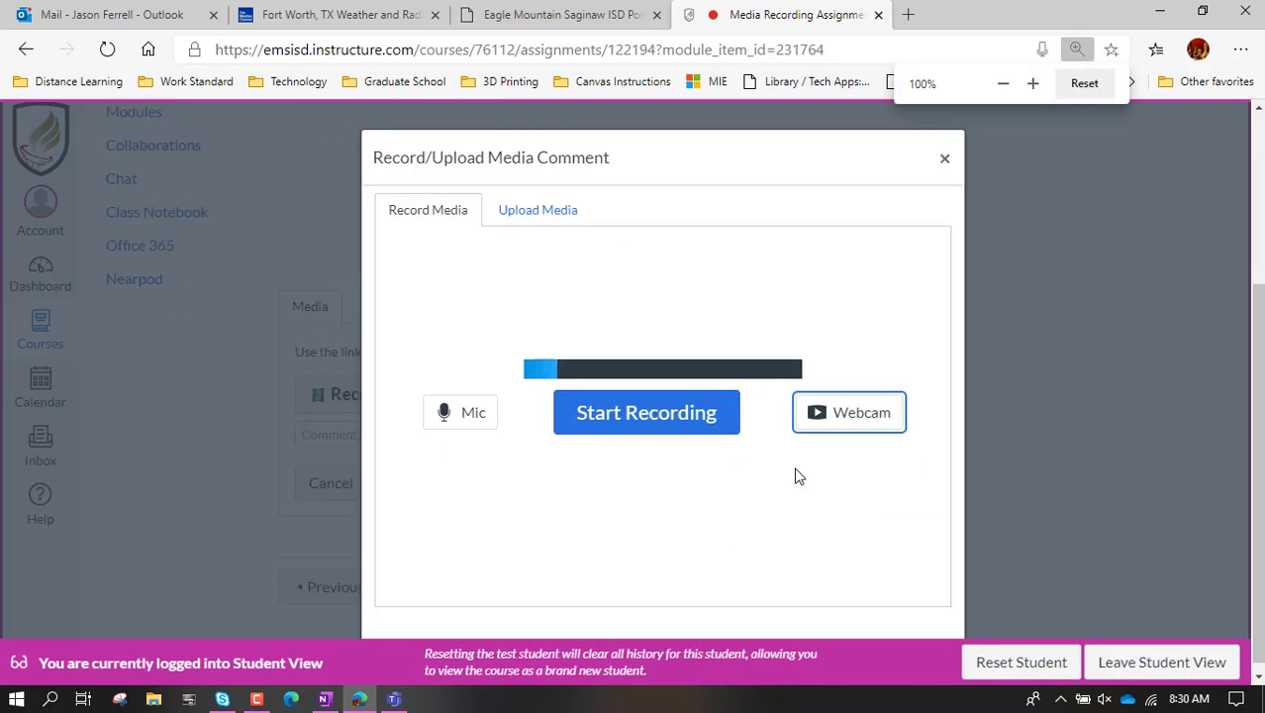
click(652, 425)
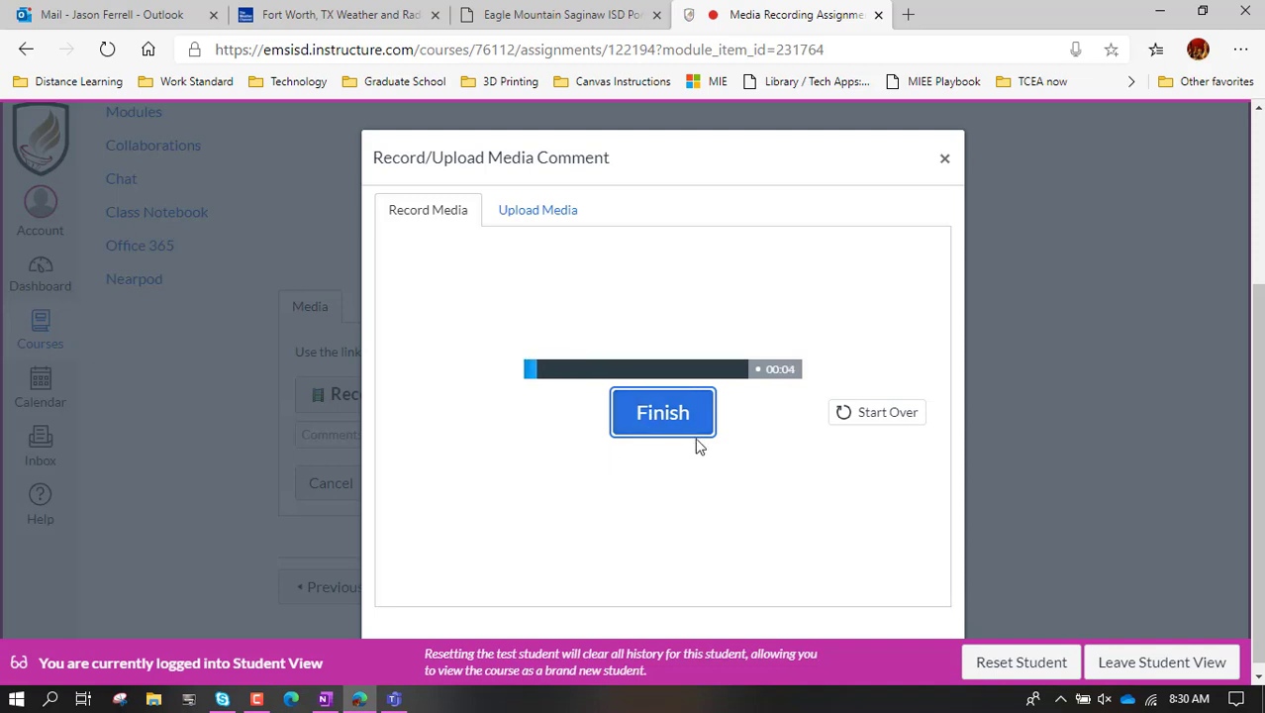
click(673, 416)
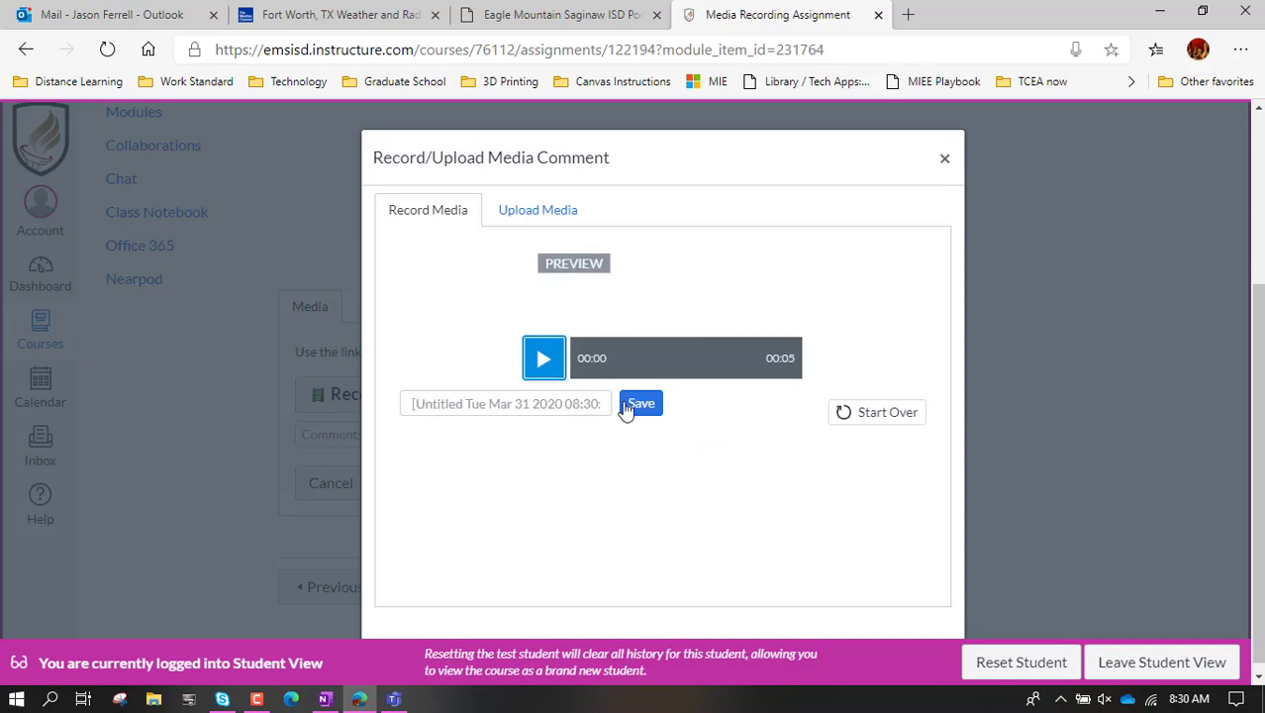
Examine the alternative of uploading existing media by opening the audio and video file choosers, cancelling each without choosing a file
click(542, 218)
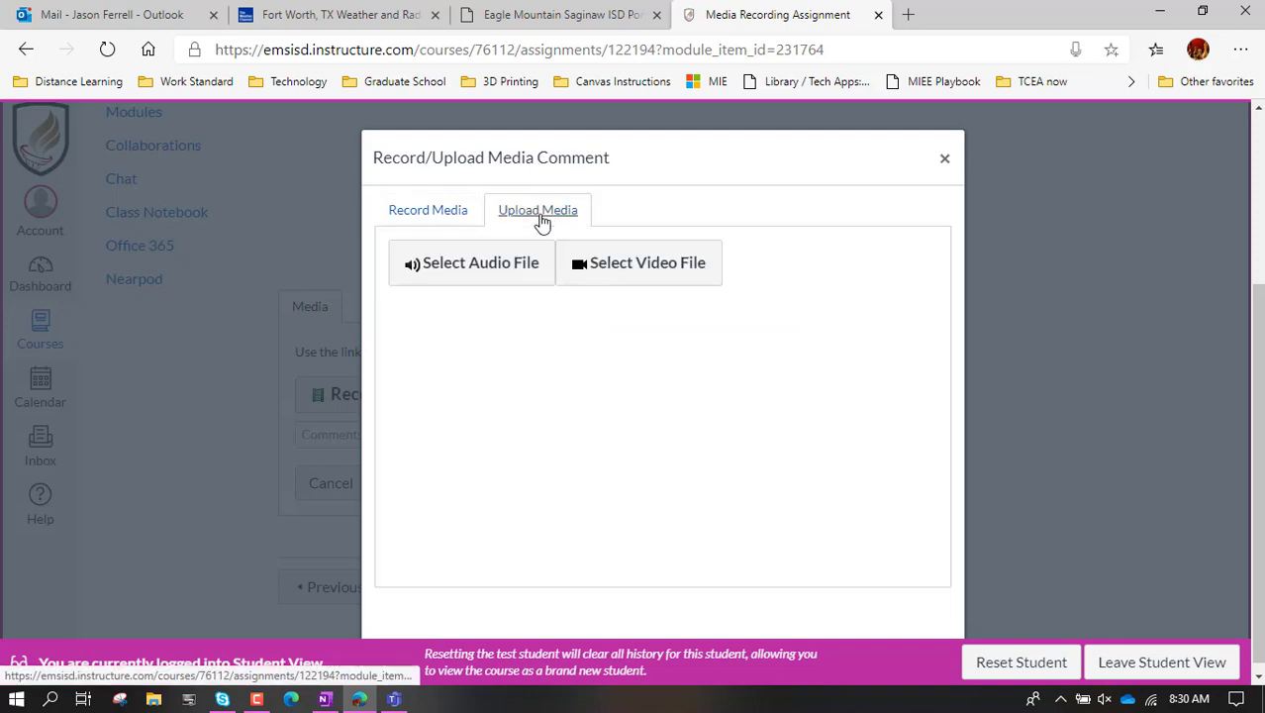
click(485, 275)
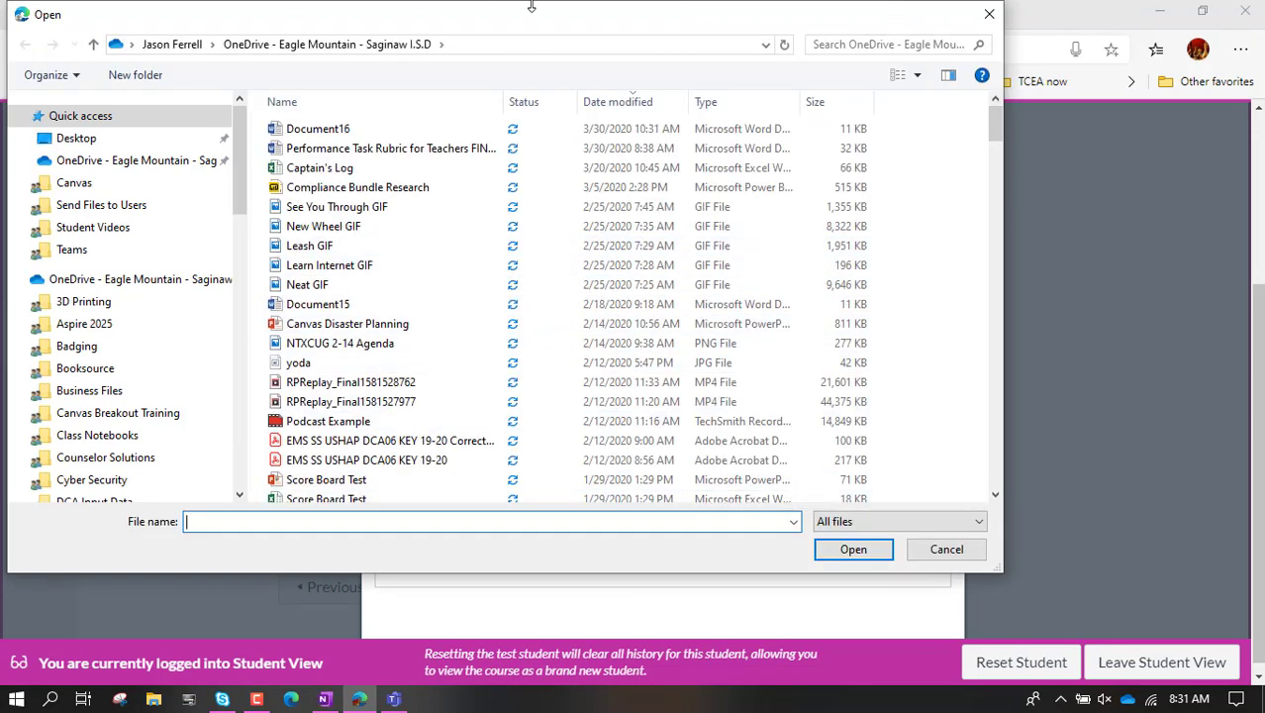
click(947, 549)
click(662, 269)
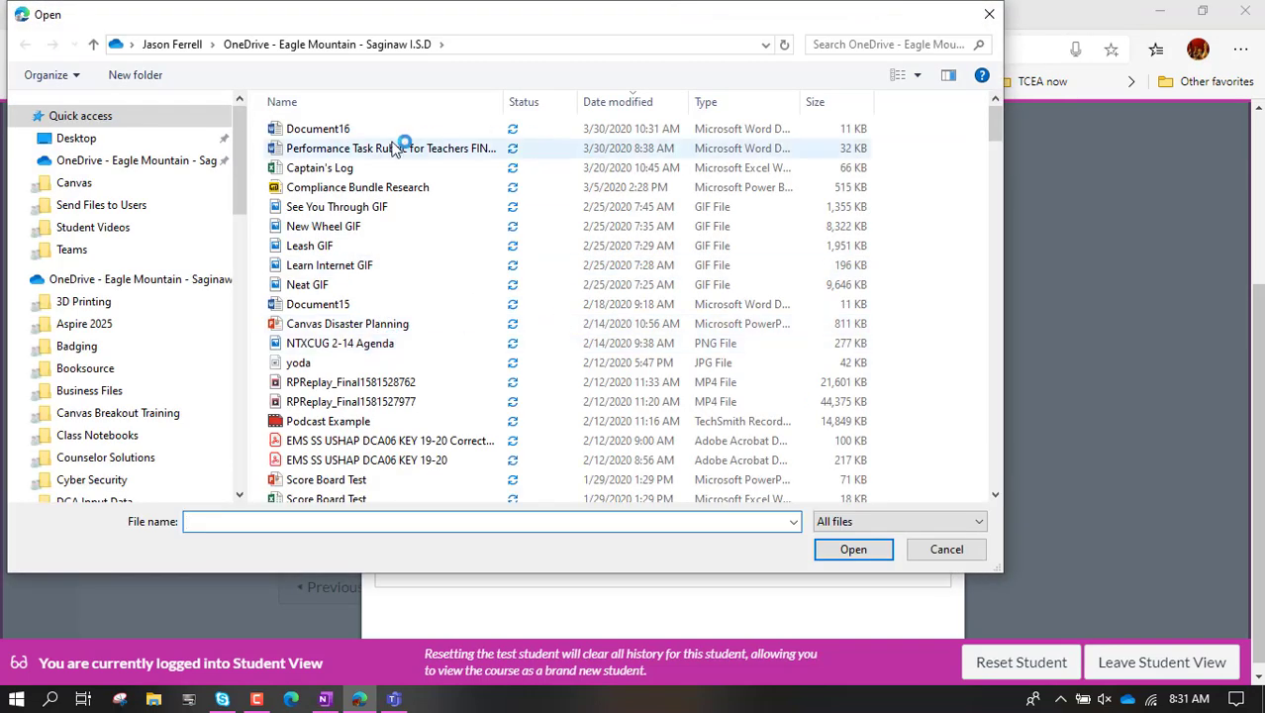
click(947, 550)
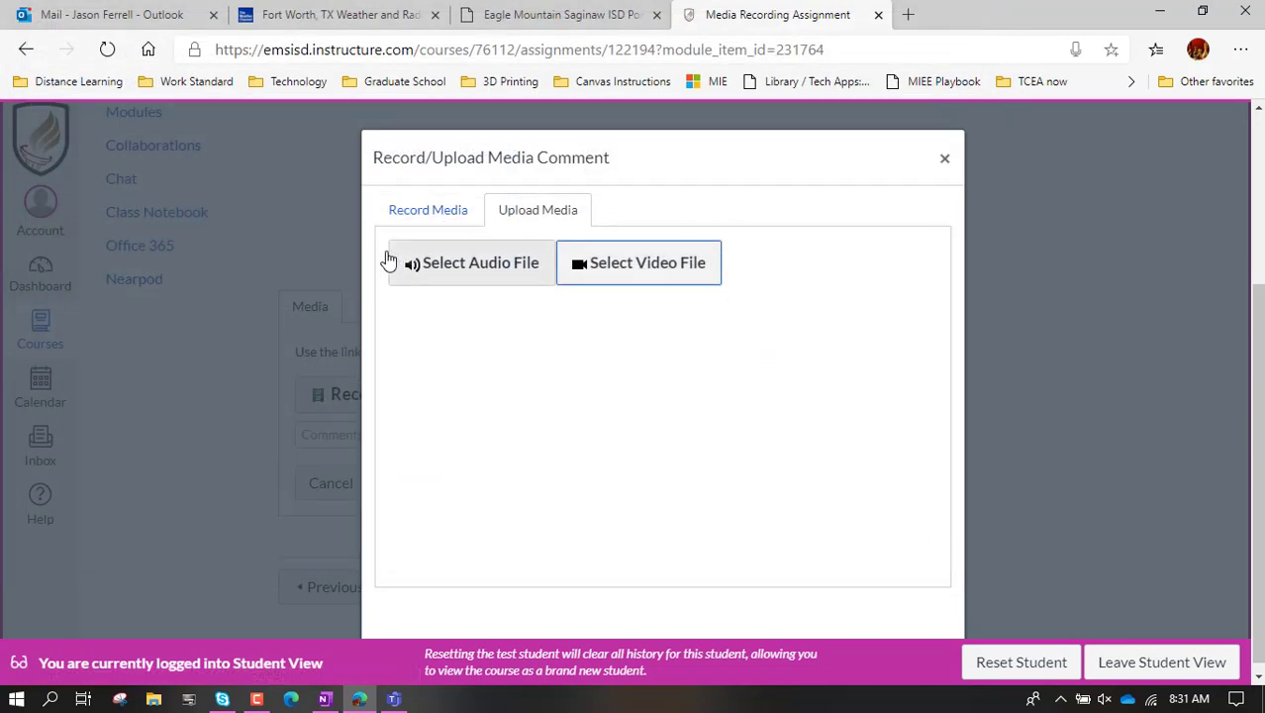
Return to the recorded clip's preview, save the recording and submit the Media Recording Assignment
click(403, 213)
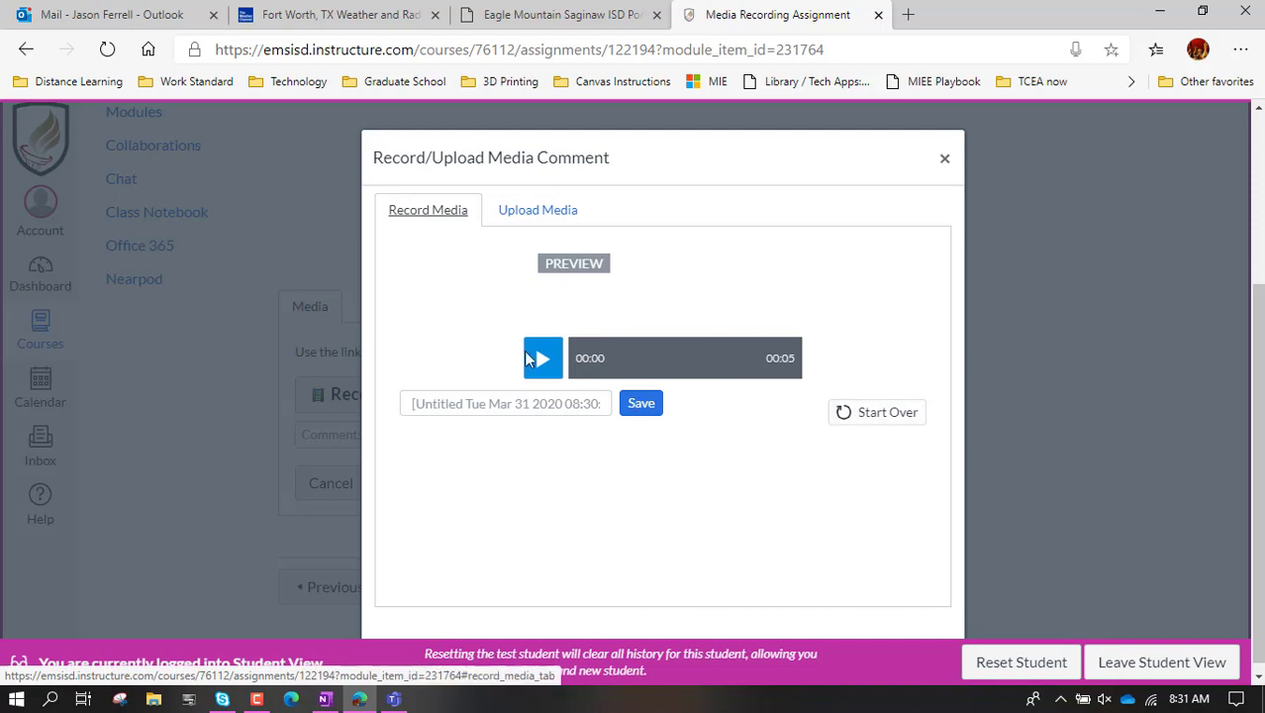
click(648, 403)
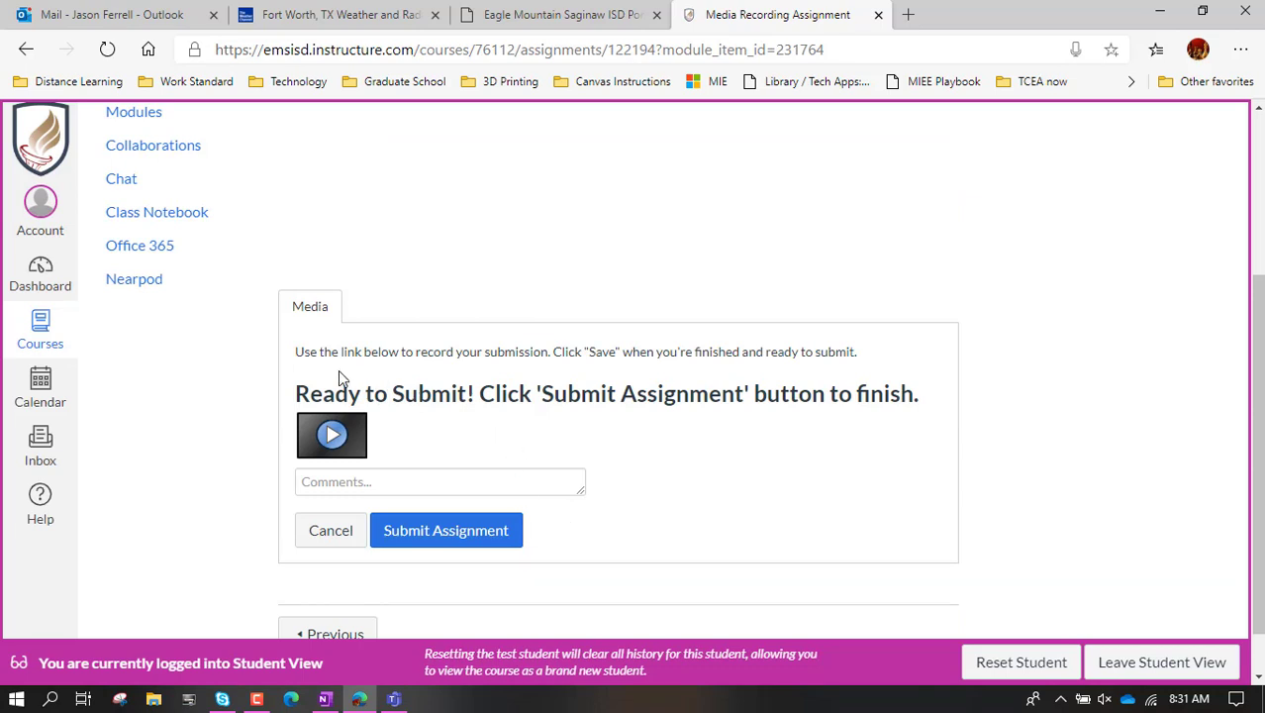
click(452, 540)
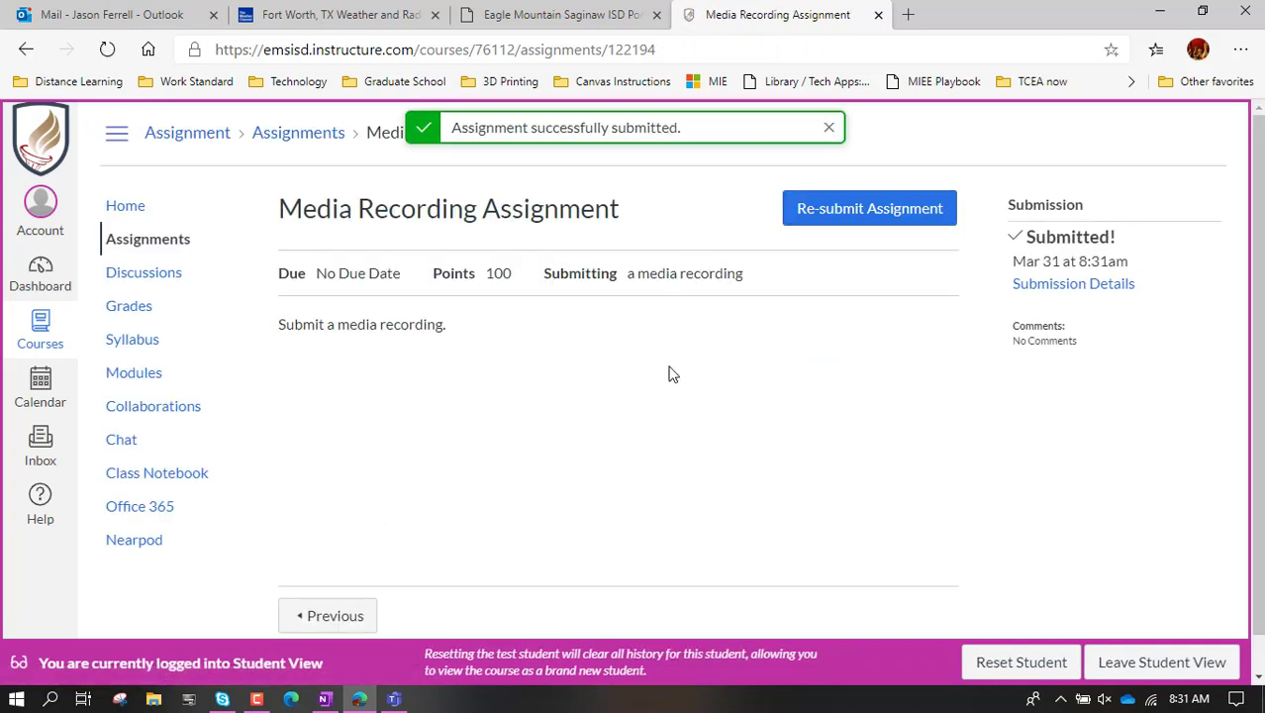
Review the assignment's submission page, then return to the course home page and check the completion status of the Assignment Types Module items
scroll(805, 327, down, 1)
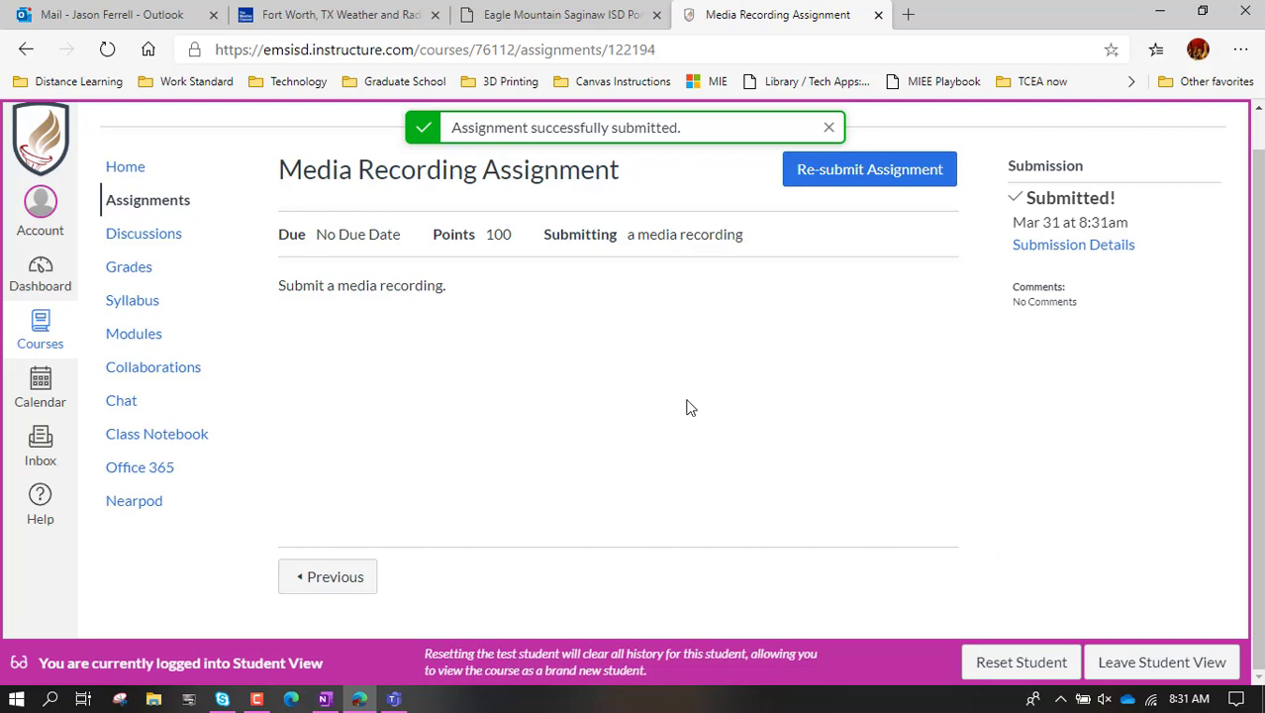
scroll(720, 488, up, 1)
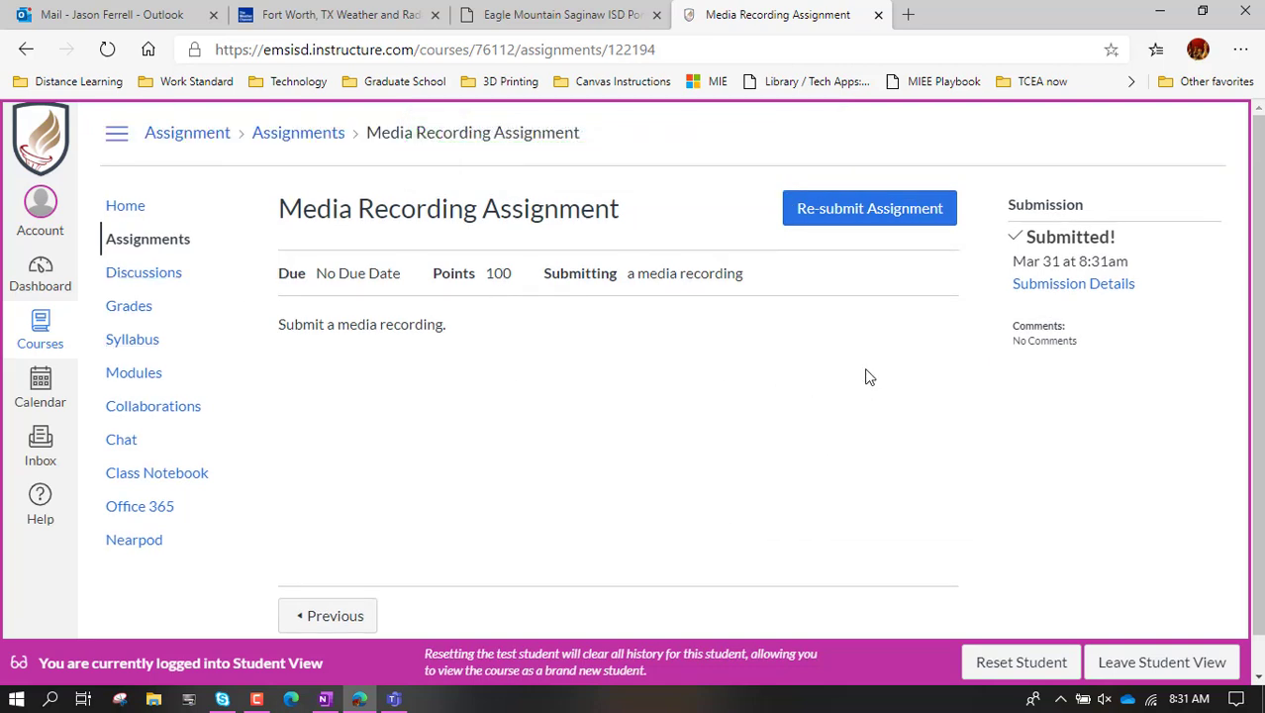
click(119, 210)
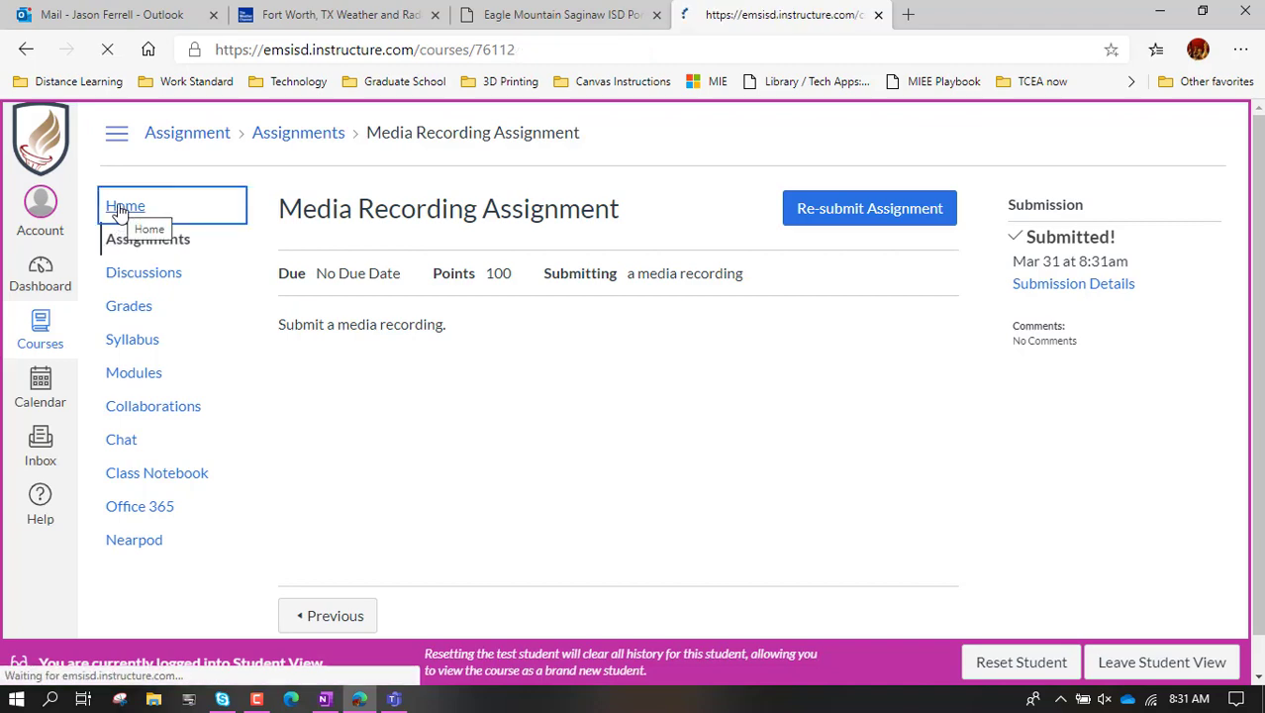
scroll(855, 353, down, 1)
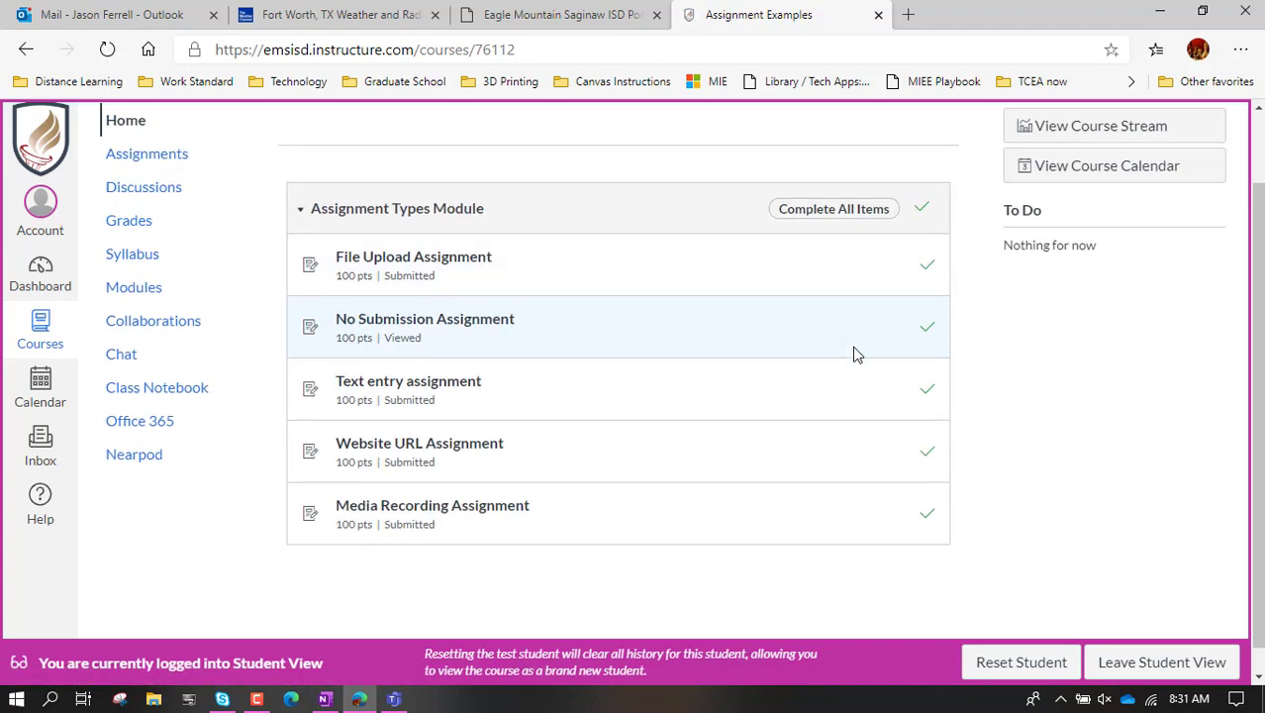
scroll(839, 401, up, 1)
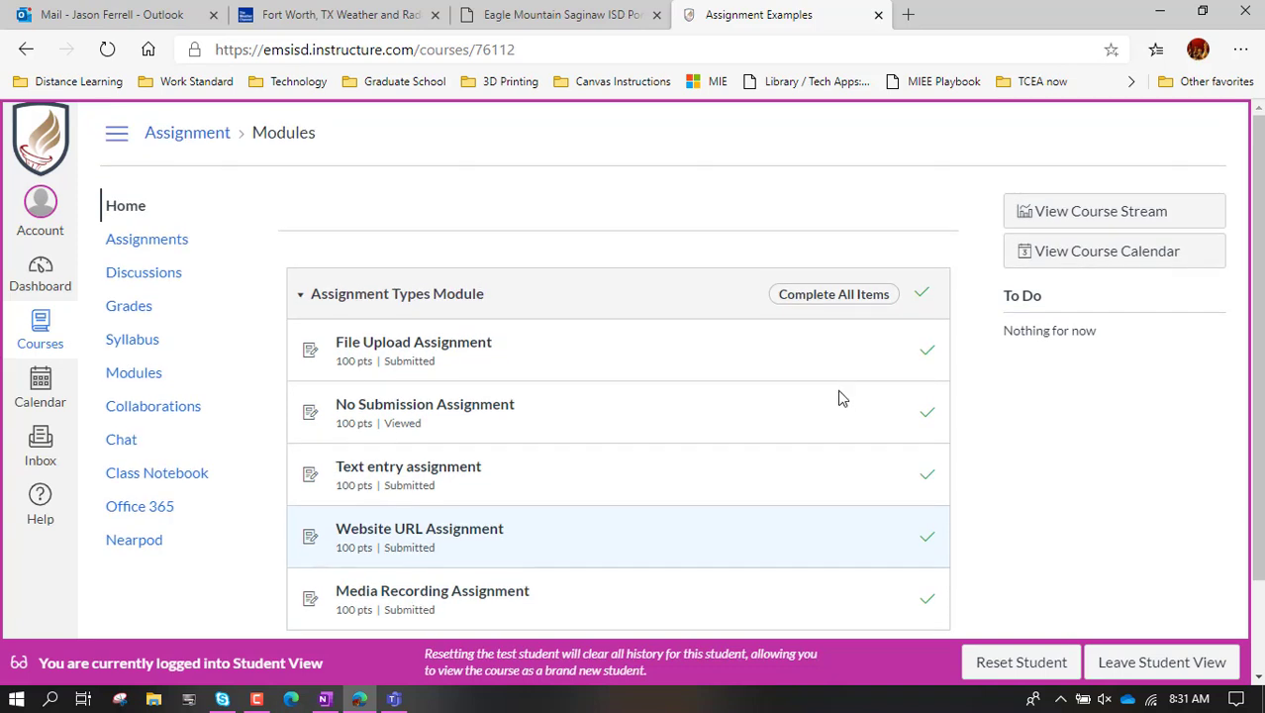